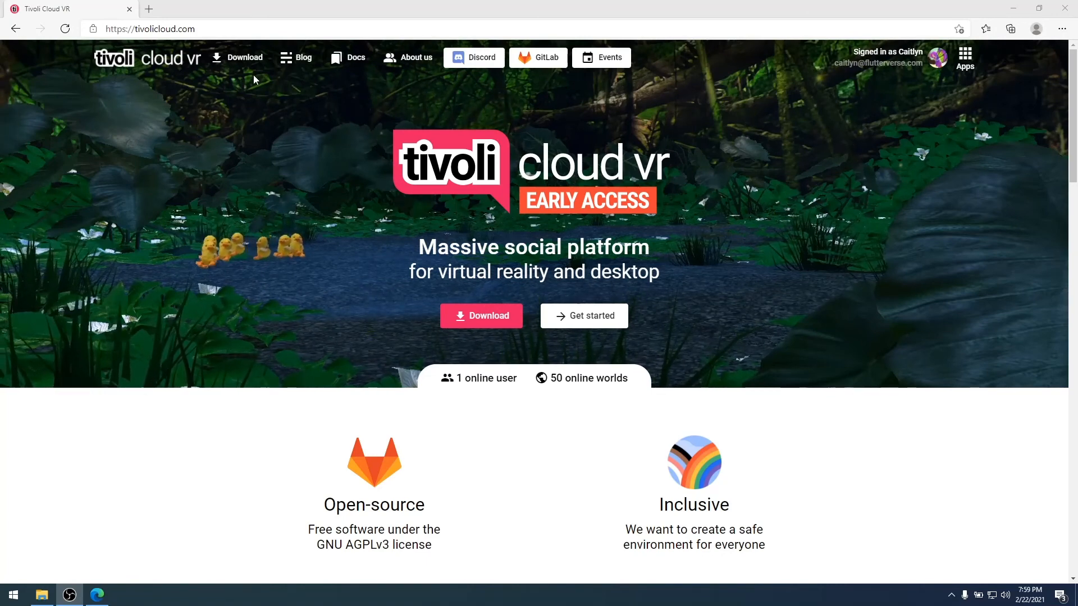
Check the download page's GTX 1060 and AMD graphics card requirements, then bring up Windows Start.
left_click(238, 57)
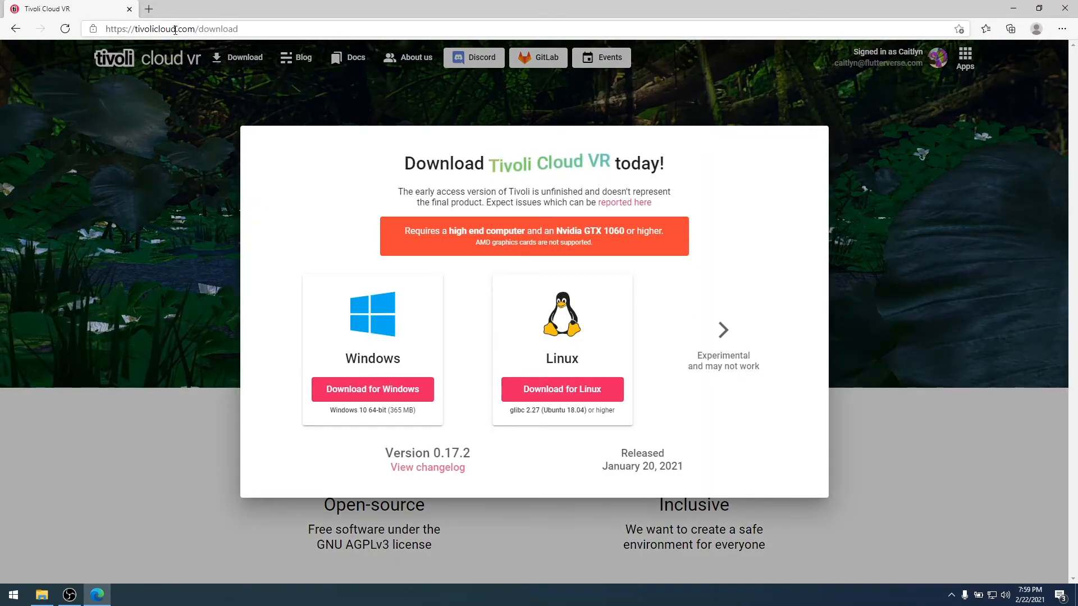
triple_click(415, 231)
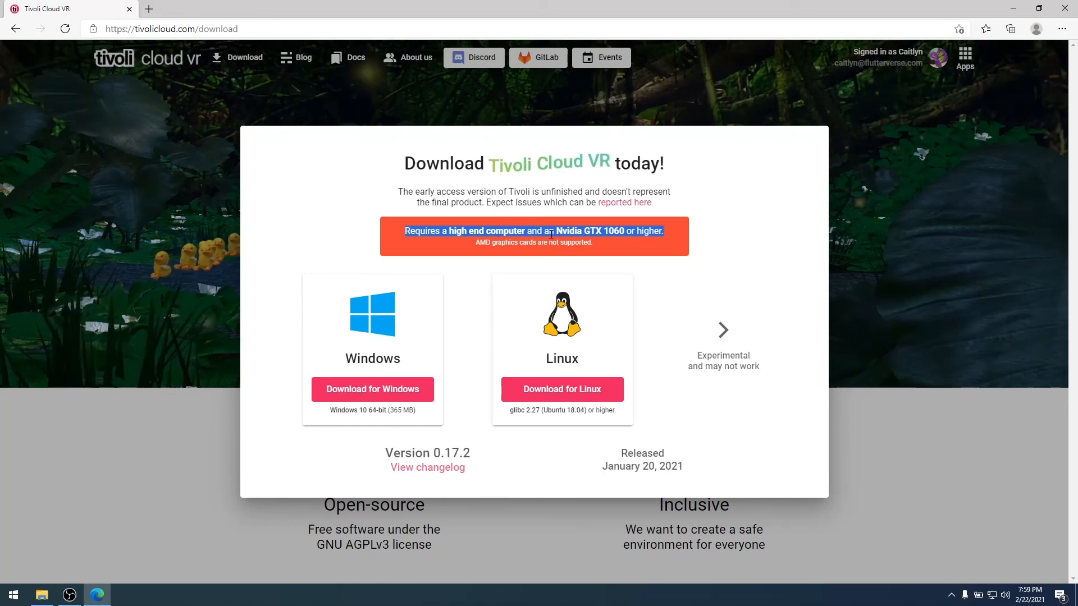
left_click(626, 230)
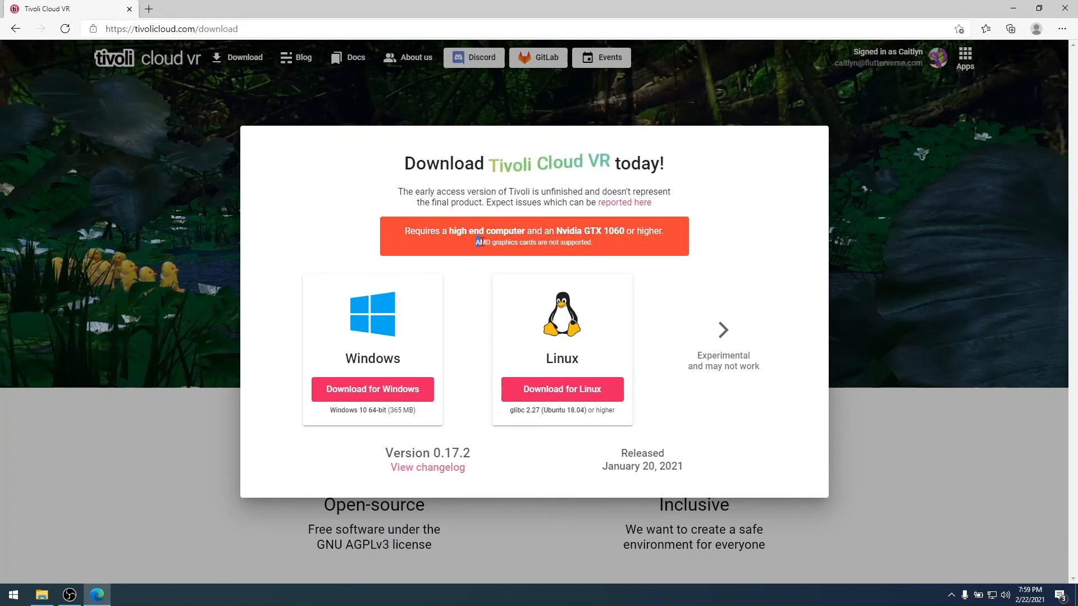
left_click_drag(530, 240, 598, 245)
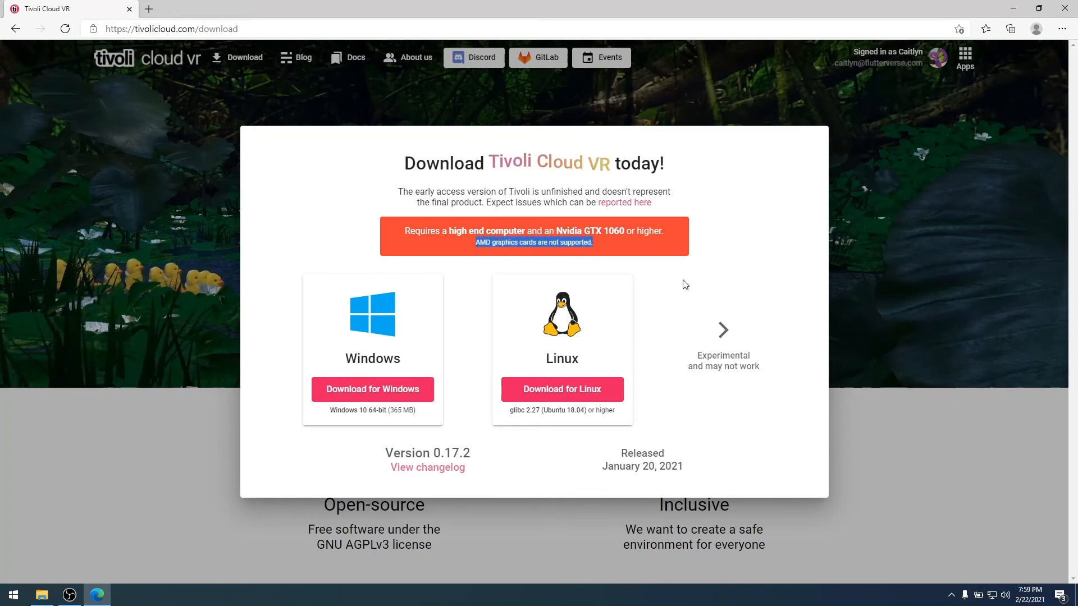
left_click(761, 203)
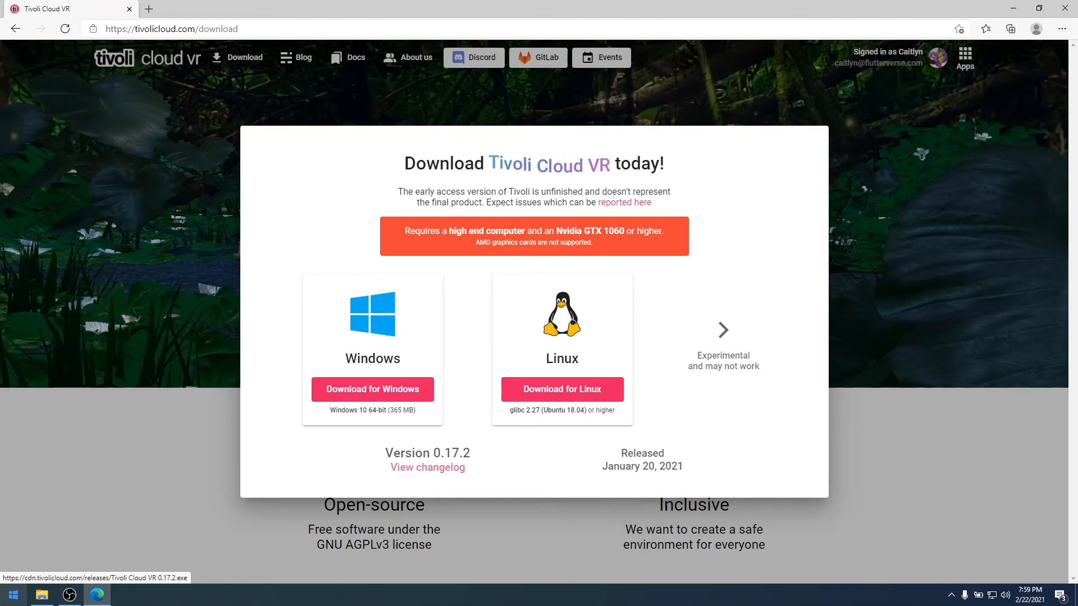
left_click(8, 601)
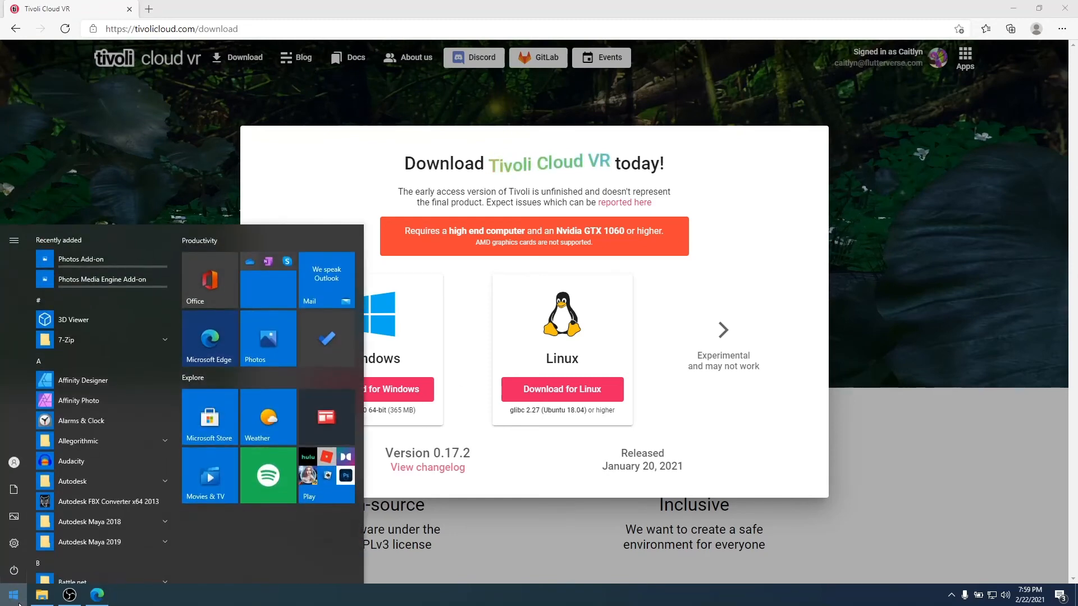
Launch Tivoli Cloud VR from the 'tivo' search and start the Tivoli client from the launcher.
type("tivo")
key("Return")
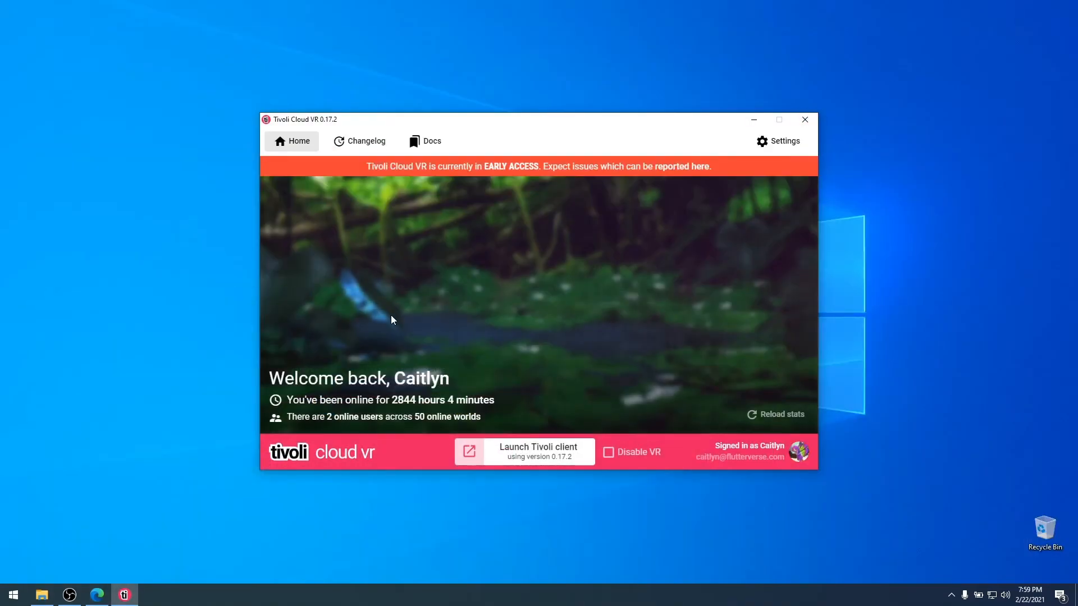
left_click_drag(600, 141, 741, 105)
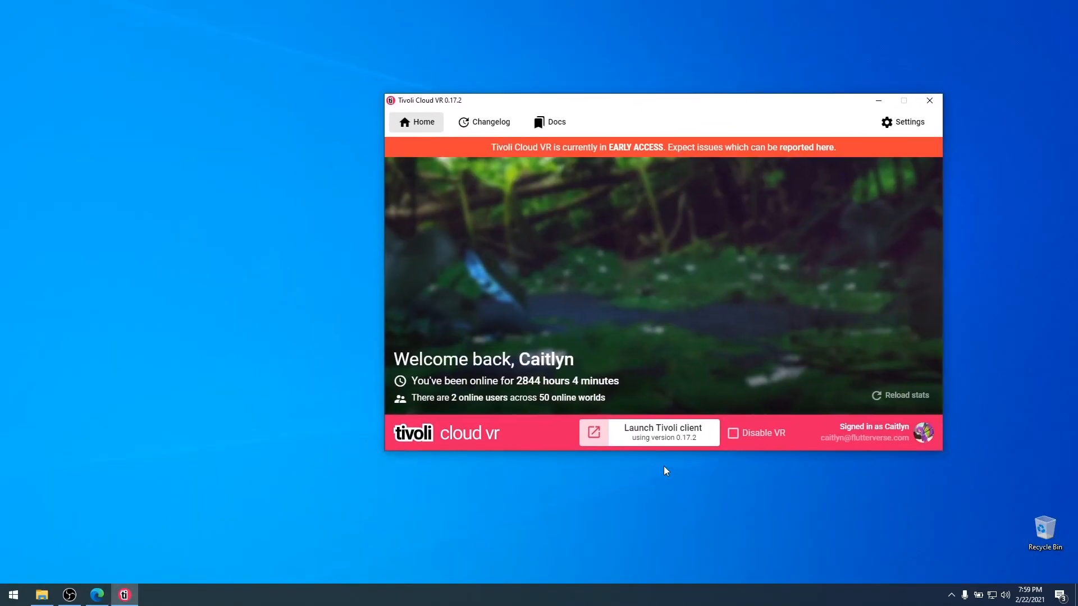
left_click(699, 443)
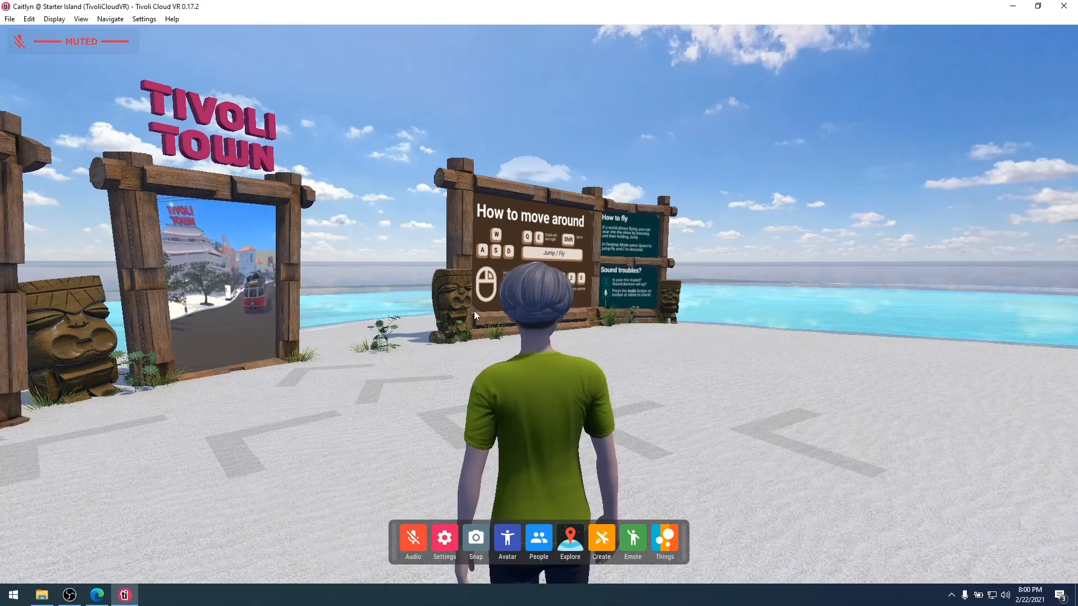
left_click_drag(523, 354, 698, 390)
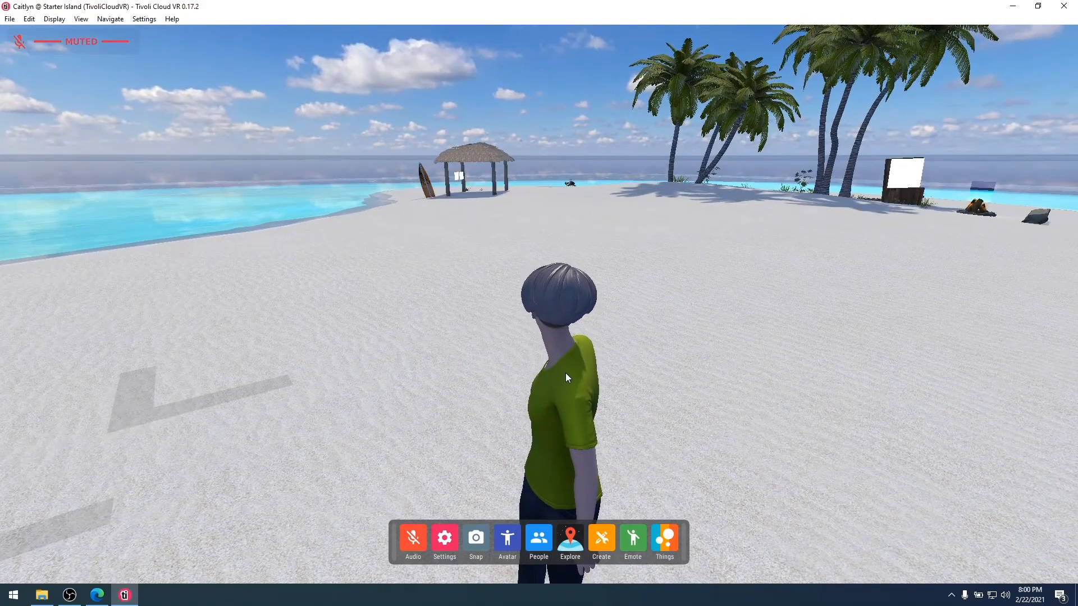
left_click_drag(565, 373, 695, 369)
key("w")
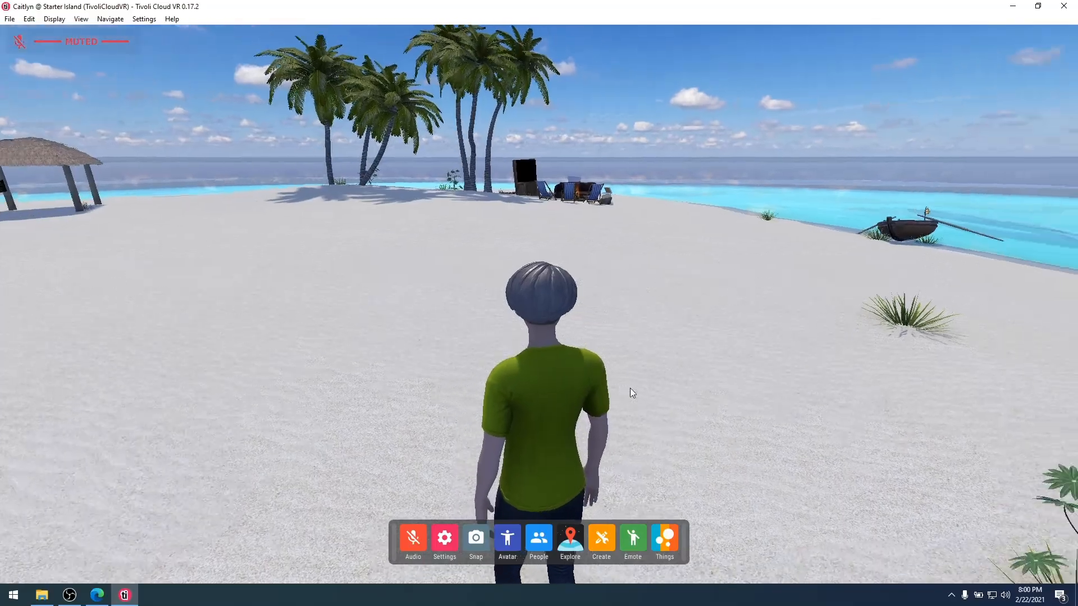
key("w")
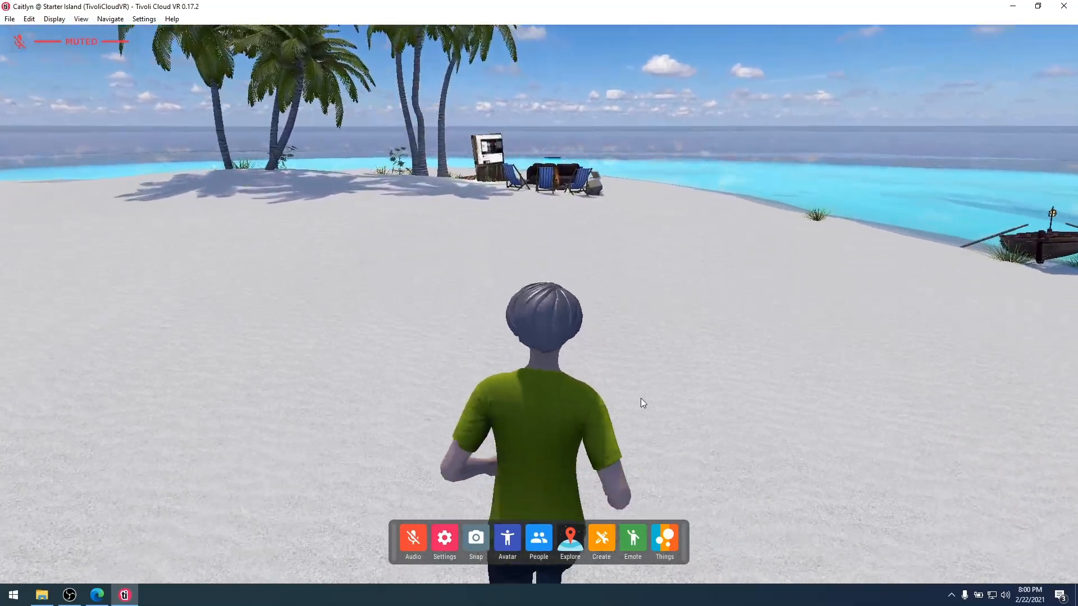
key("w")
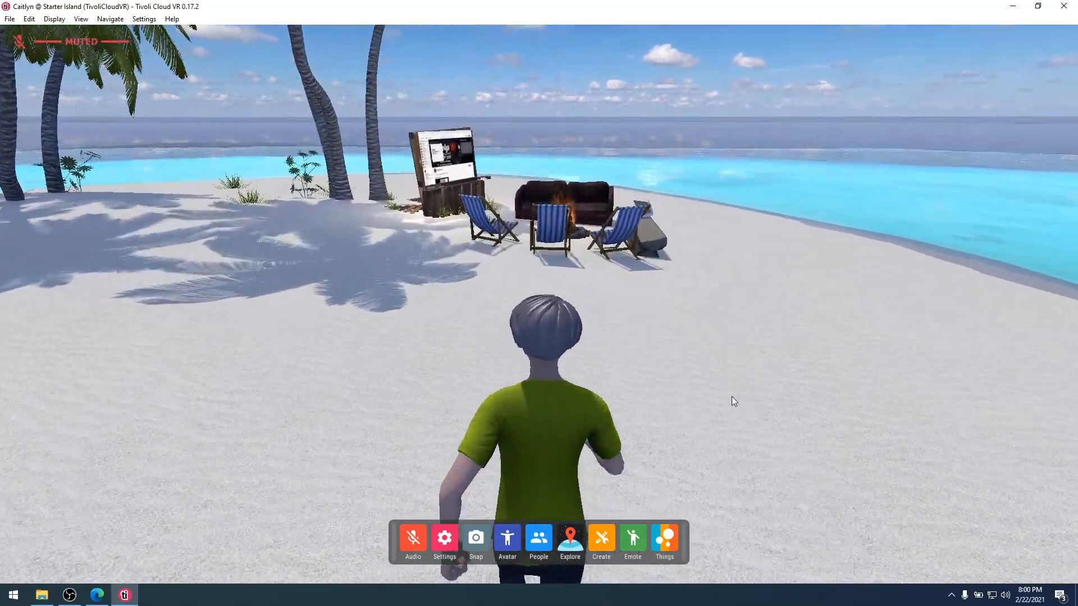
key("a")
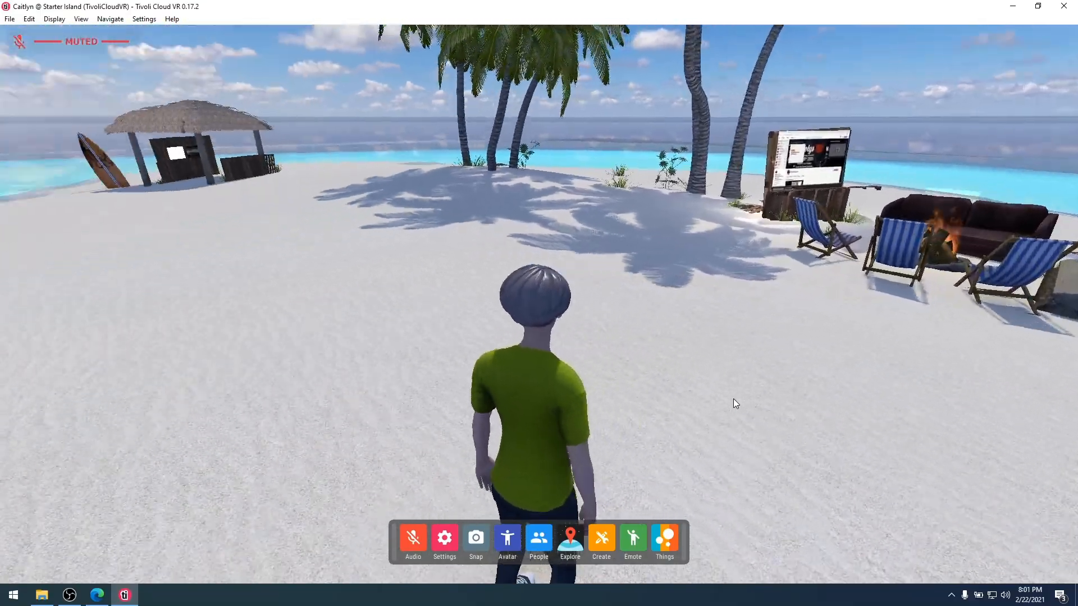
key("w")
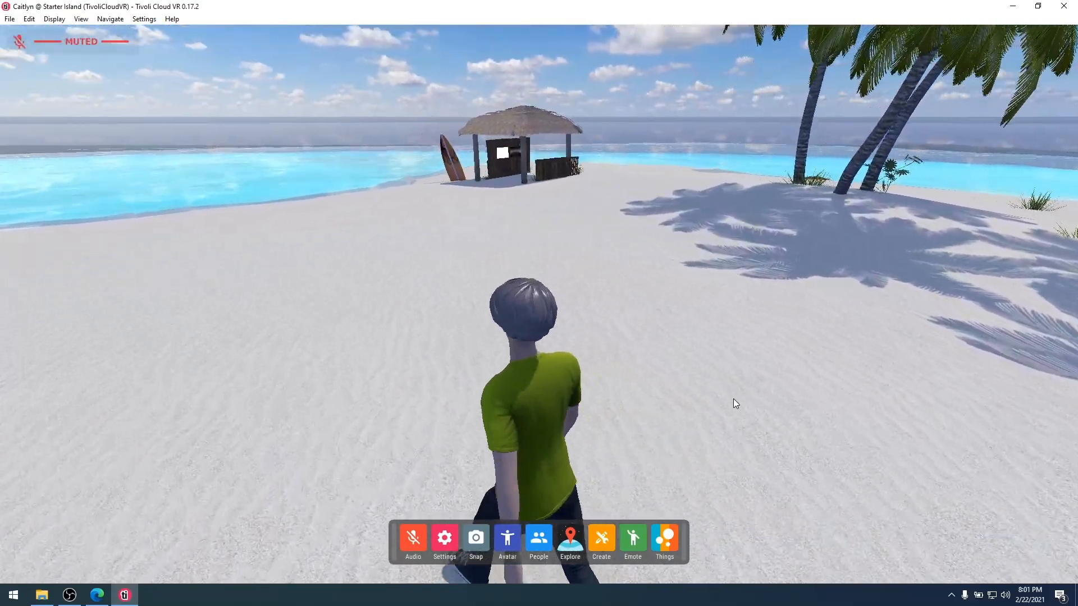
key("a")
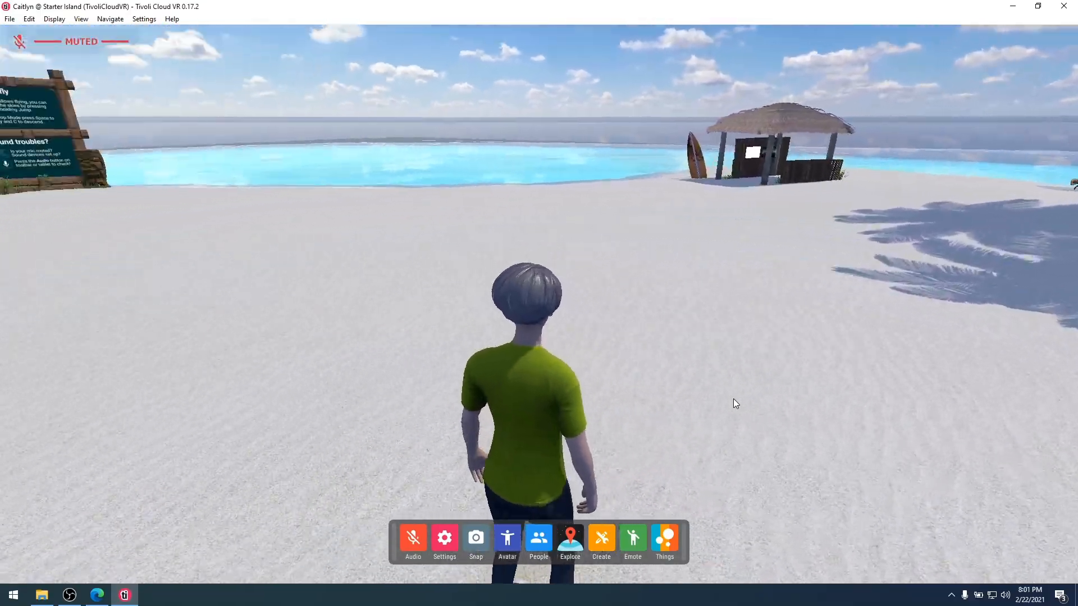
key("a")
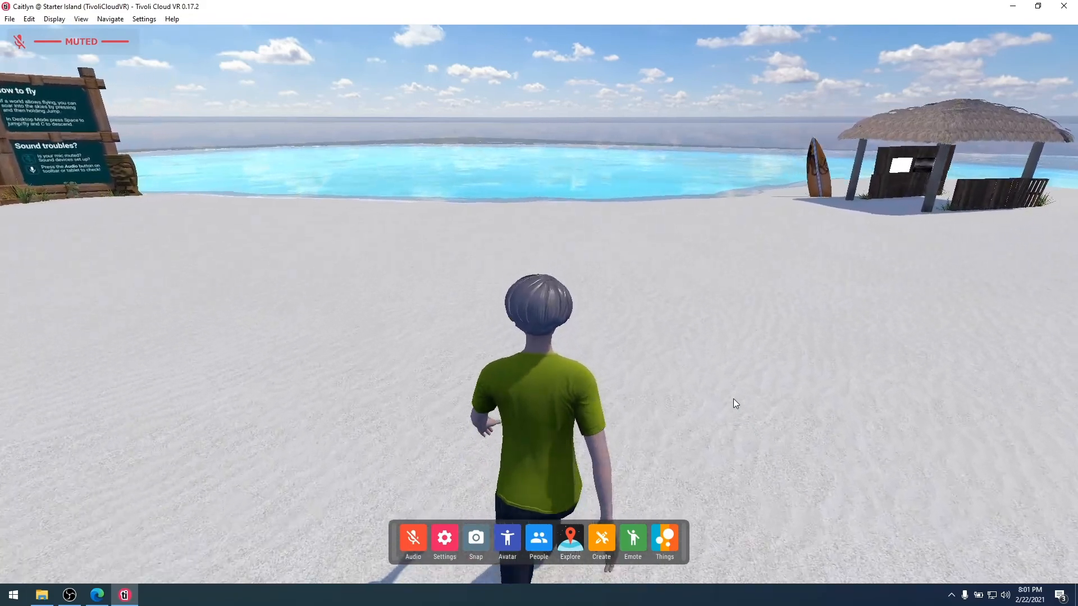
key("a")
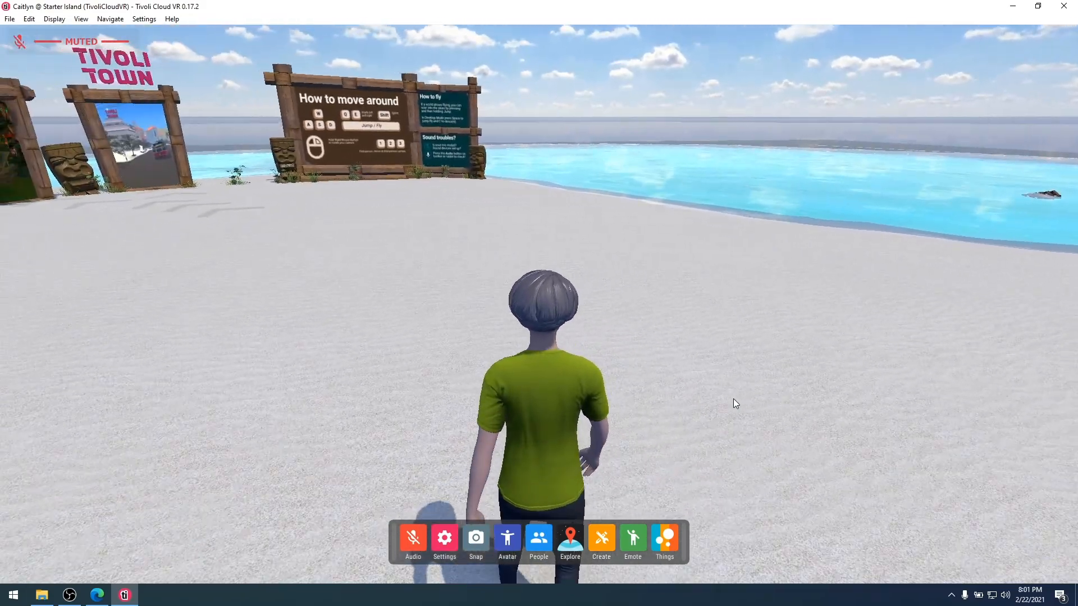
key("1")
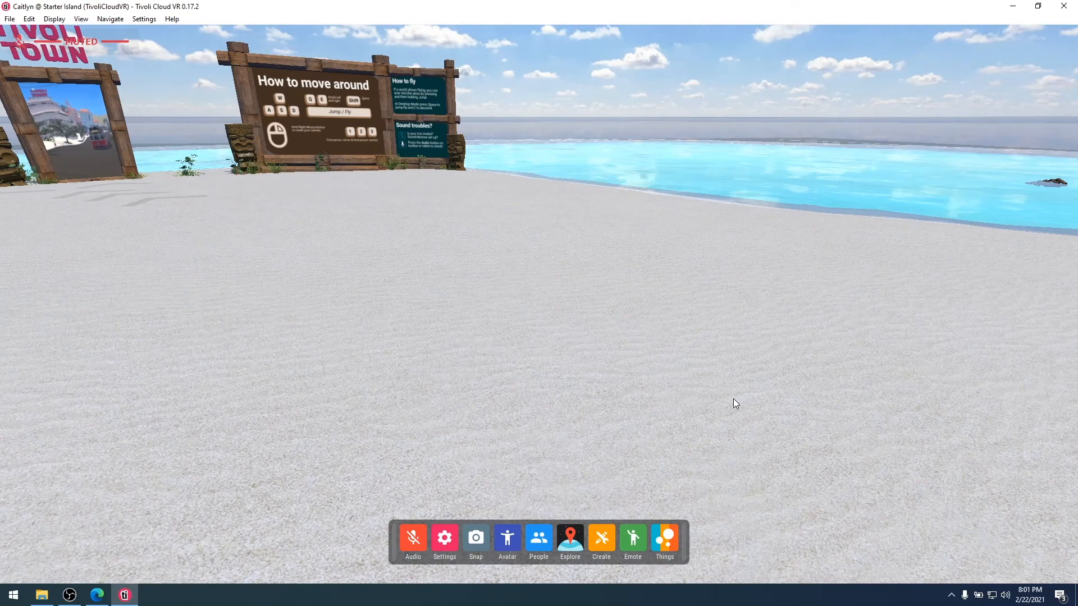
key("2")
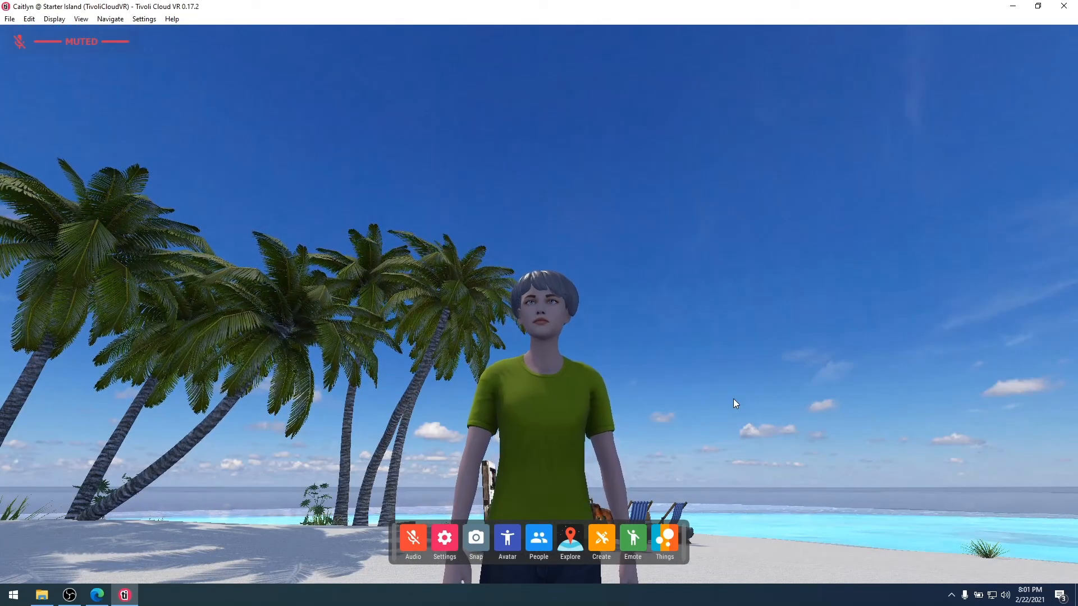
key("3")
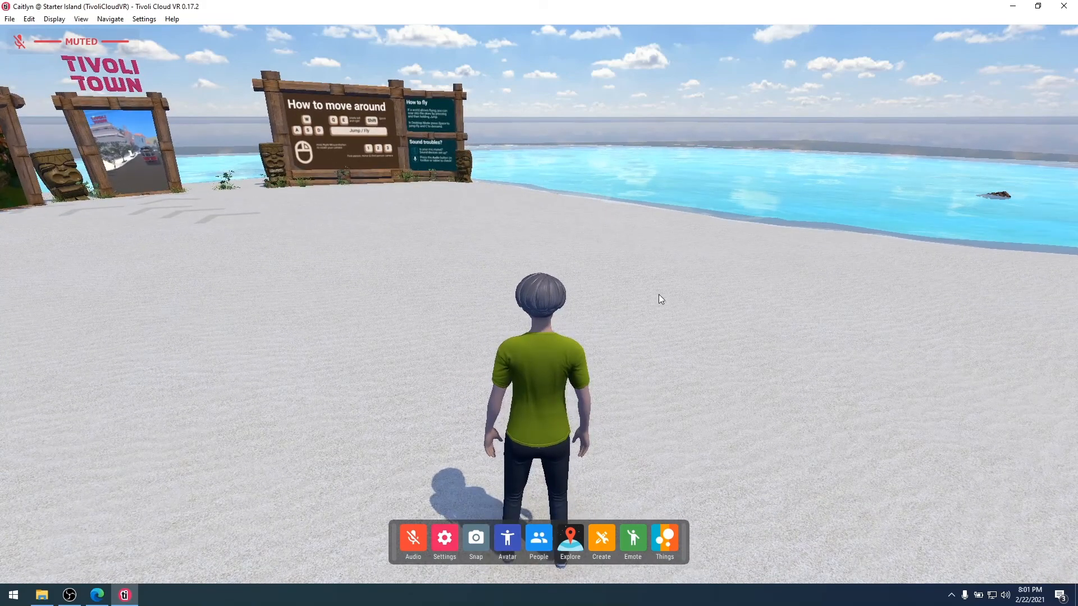
Unmute the microphone, review the audio devices, volumes and toggles, then close the audio settings.
left_click(20, 46)
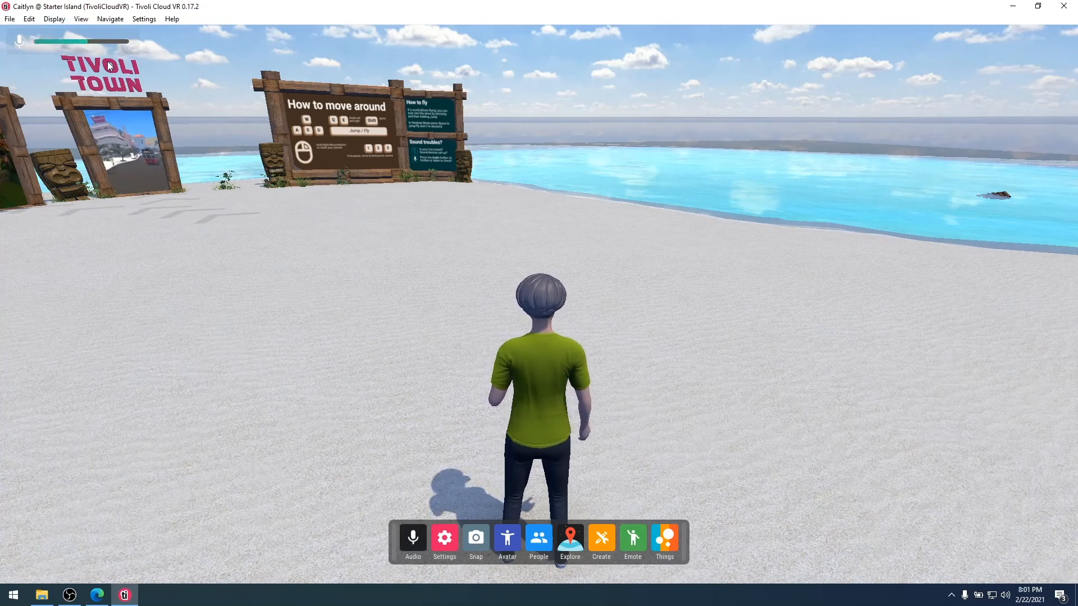
left_click(409, 538)
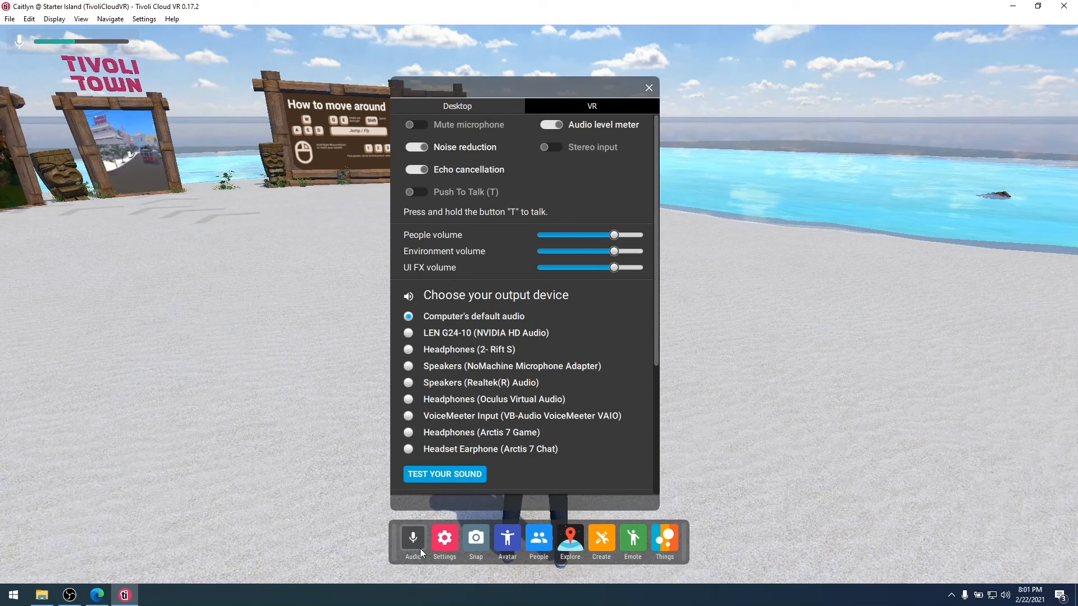
scroll(529, 299, "down", 5)
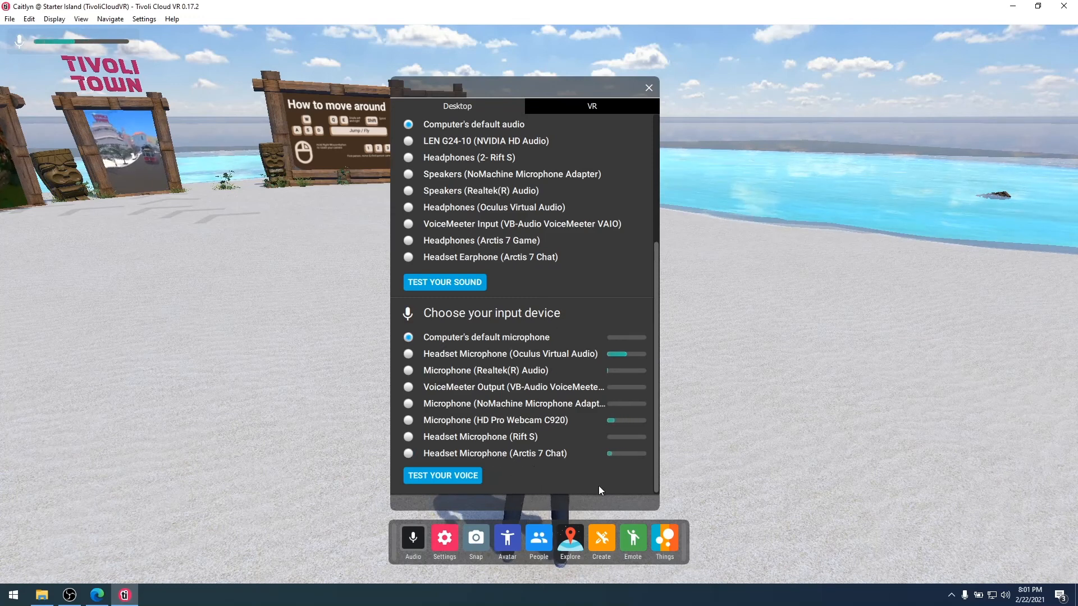
scroll(584, 225, "up", 5)
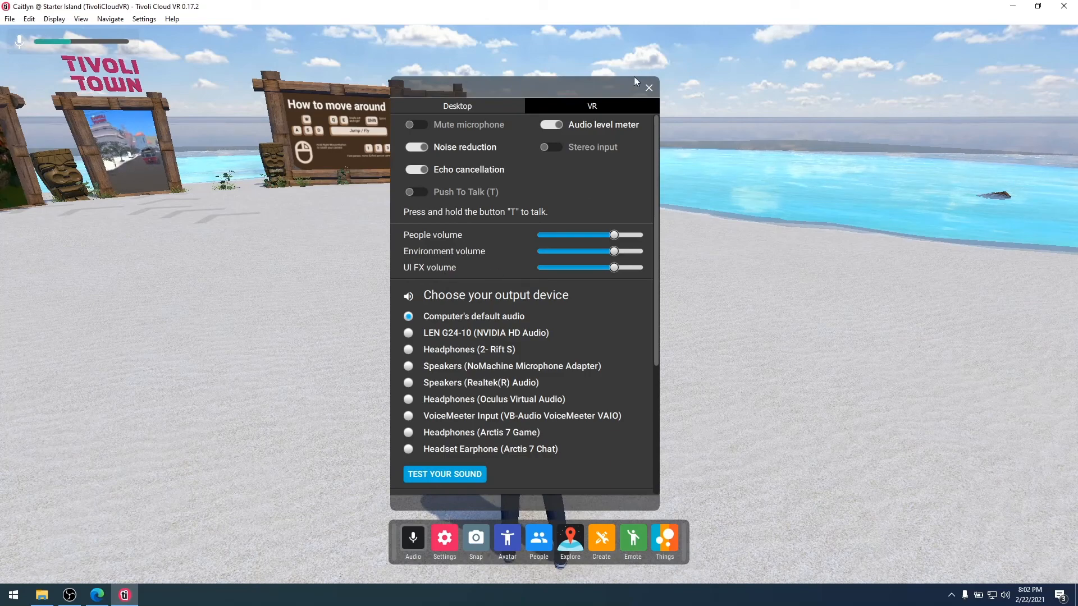
left_click(651, 87)
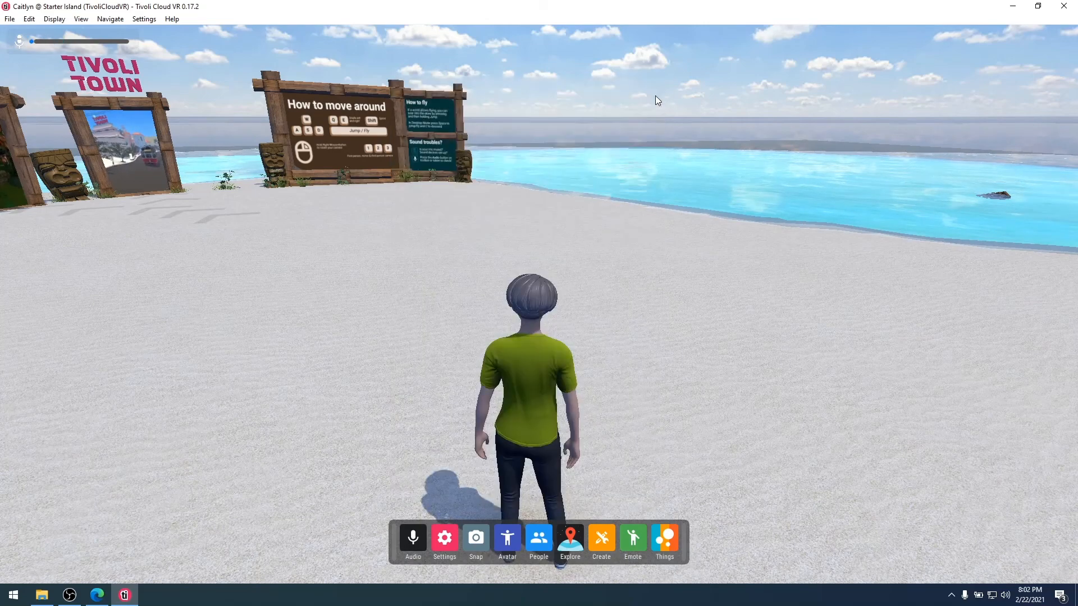
Look around the beach and walk toward the signs and the Tivoli Town portals.
left_click_drag(641, 328, 716, 329)
key("w")
key("a")
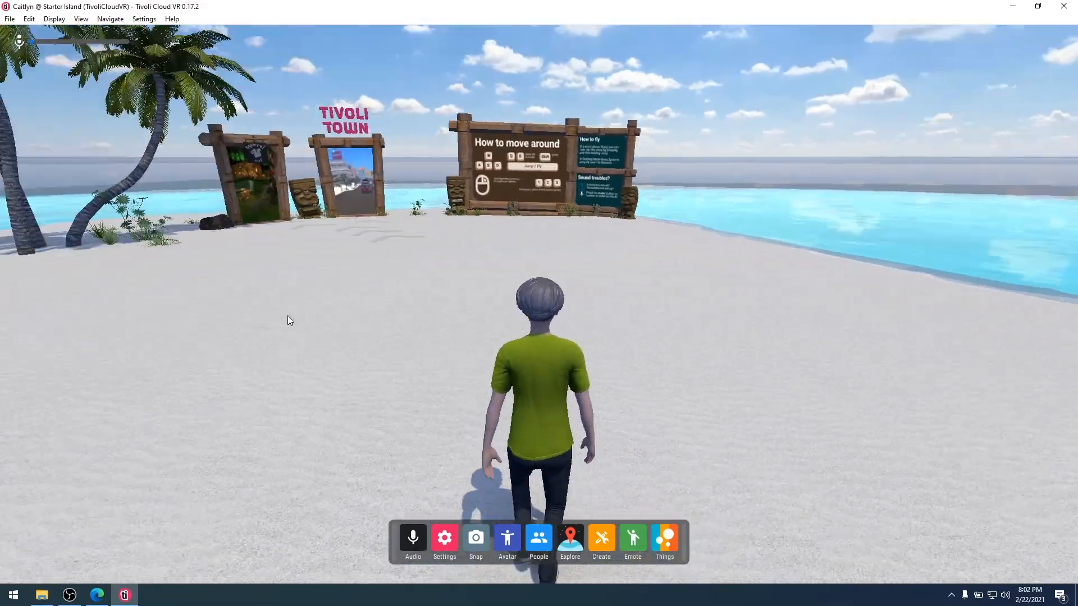
key("w")
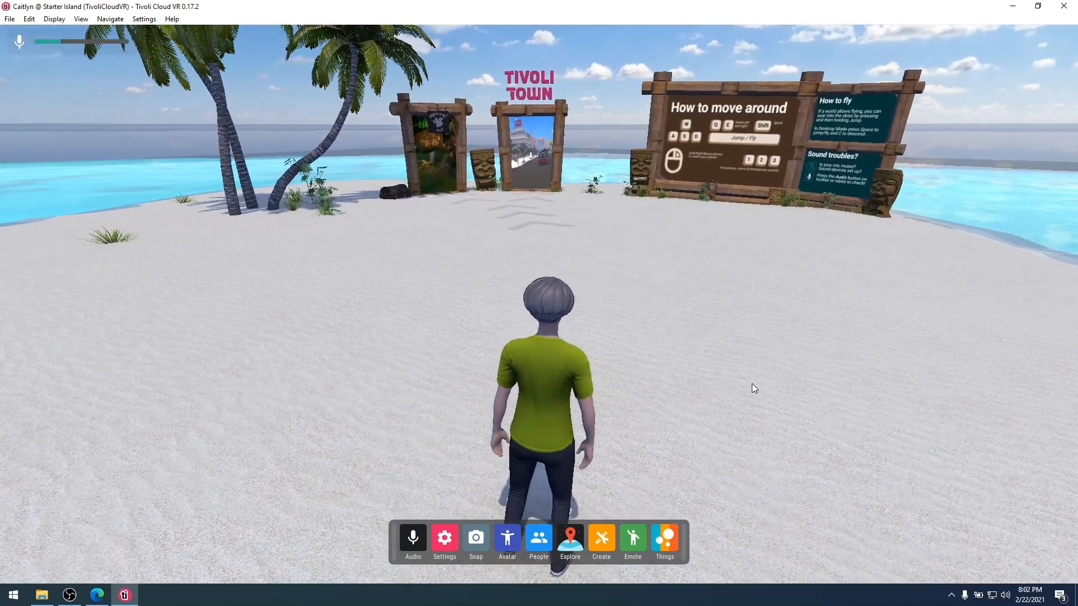
key("d")
Jump twice to take off flying, swing back to Tivoli Town and the signs, and open Settings.
key("space")
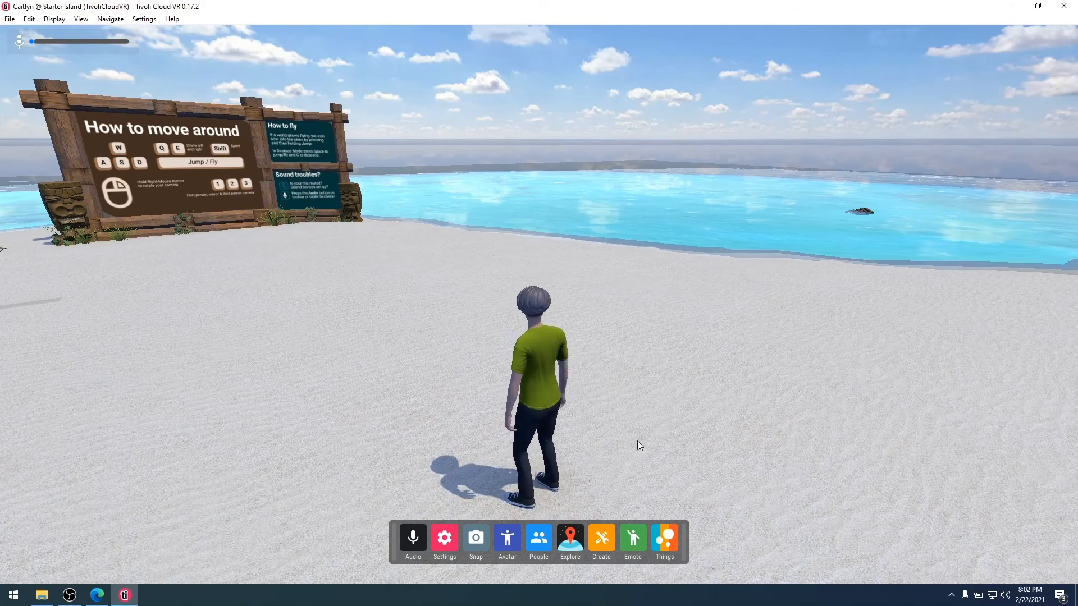
key("space")
key("space")
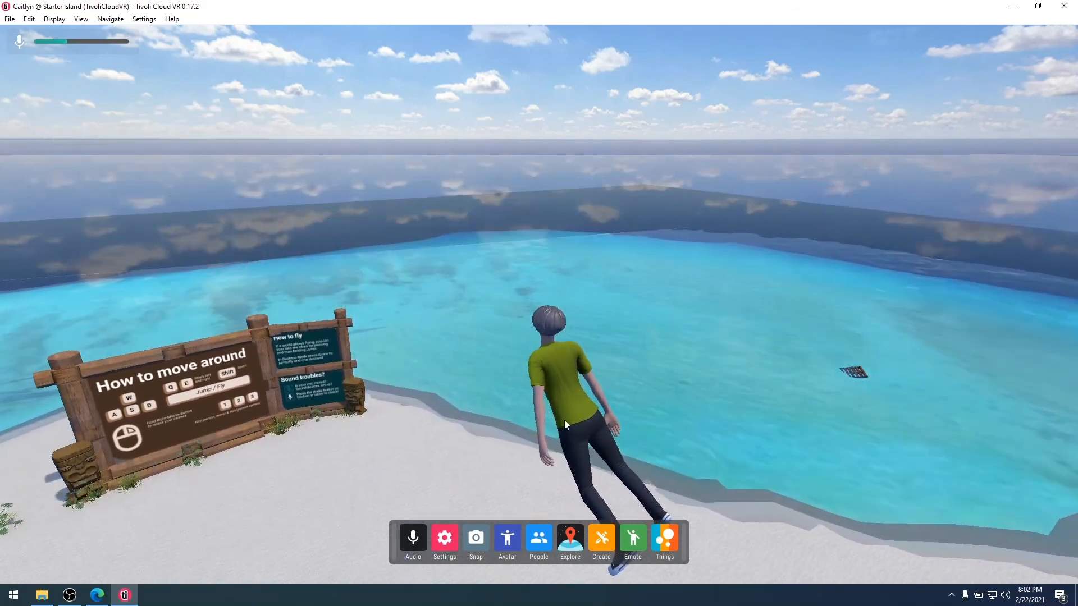
left_click_drag(565, 420, 448, 466)
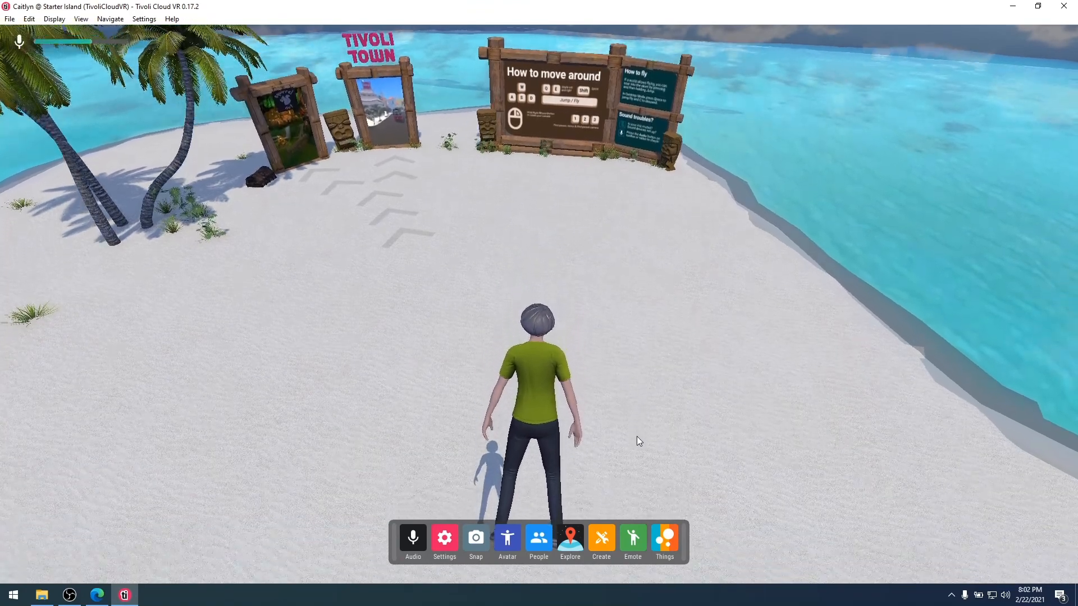
key("w")
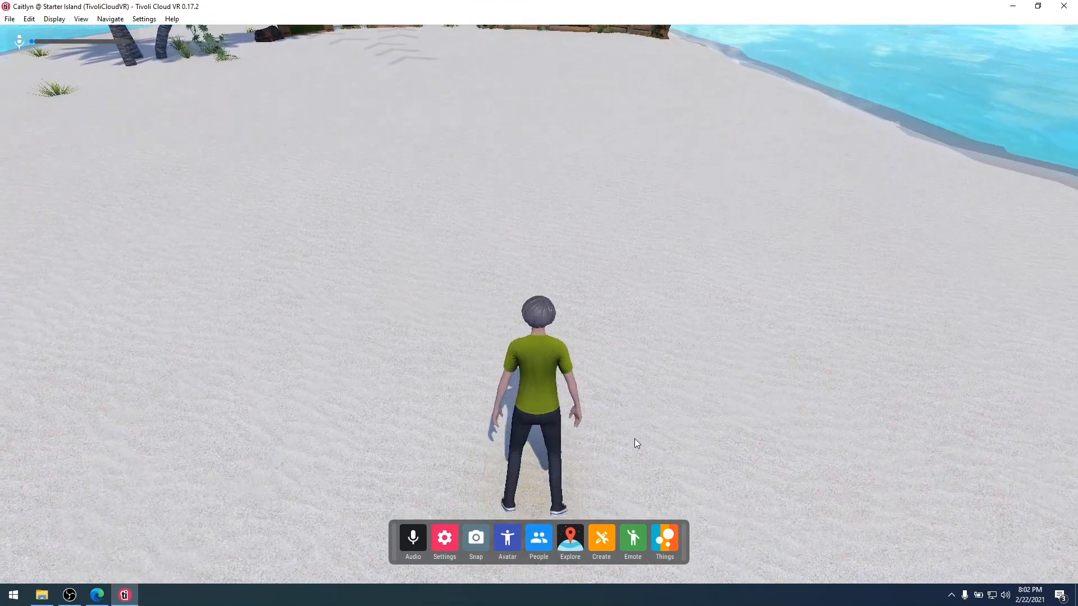
left_click_drag(636, 436, 746, 395)
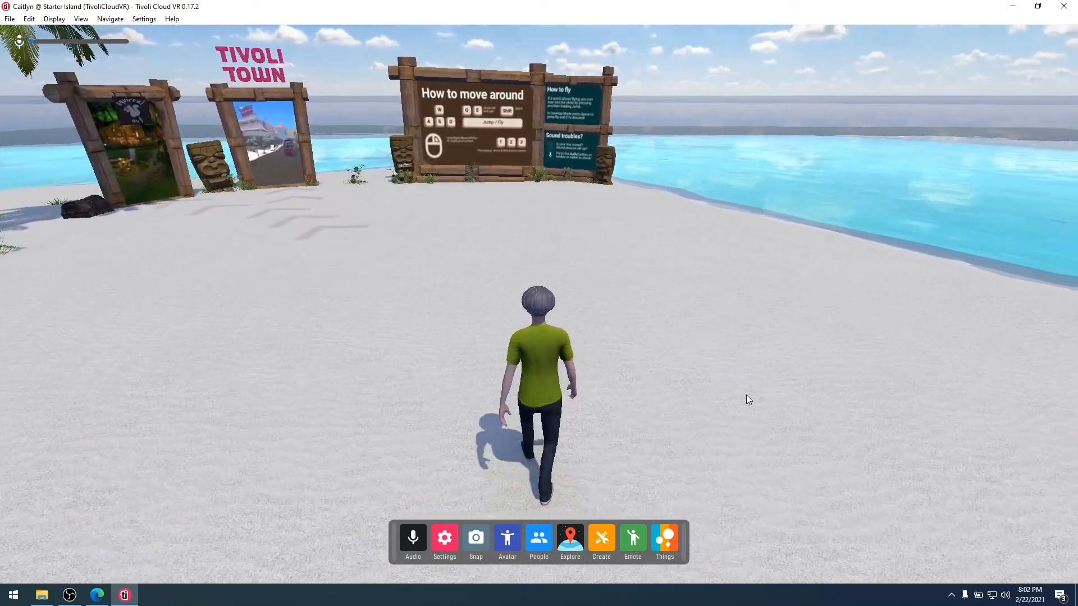
key("w")
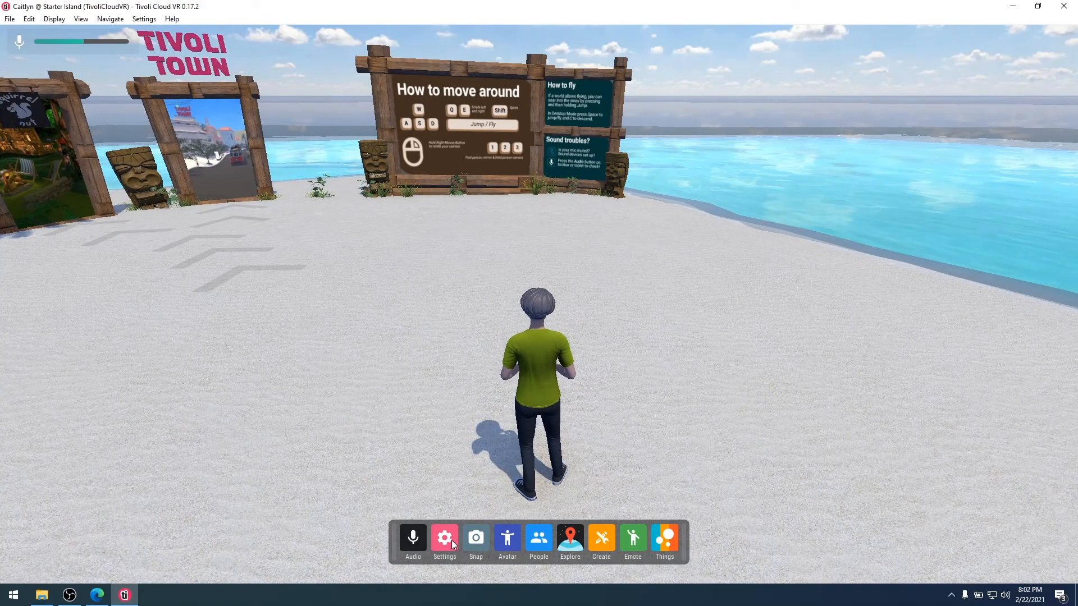
left_click(450, 544)
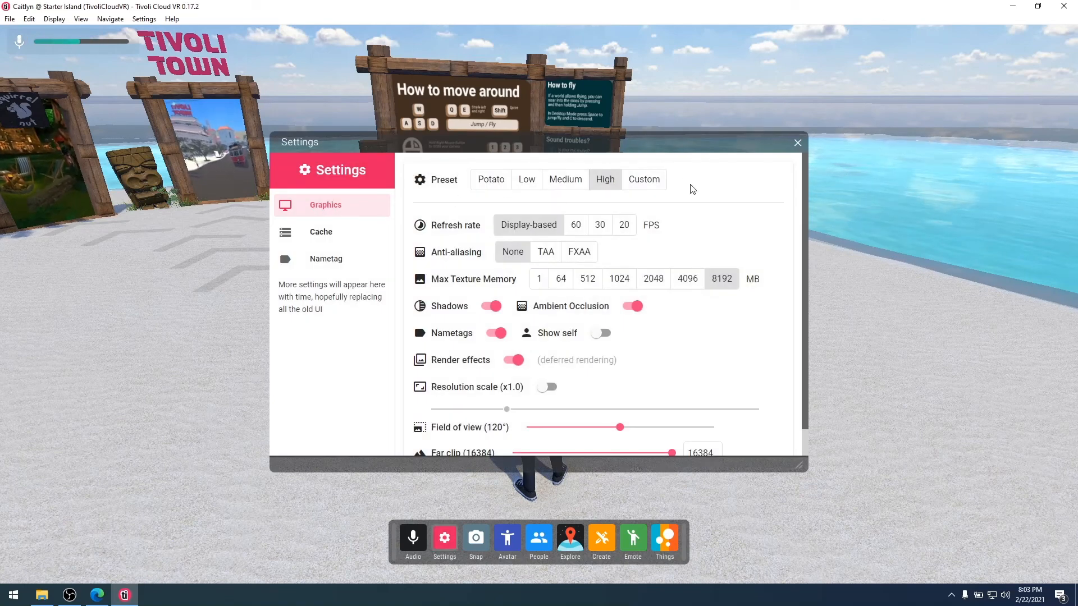
Try the Medium, Low and Potato graphics presets before settling back on High.
left_click_drag(638, 146, 889, 67)
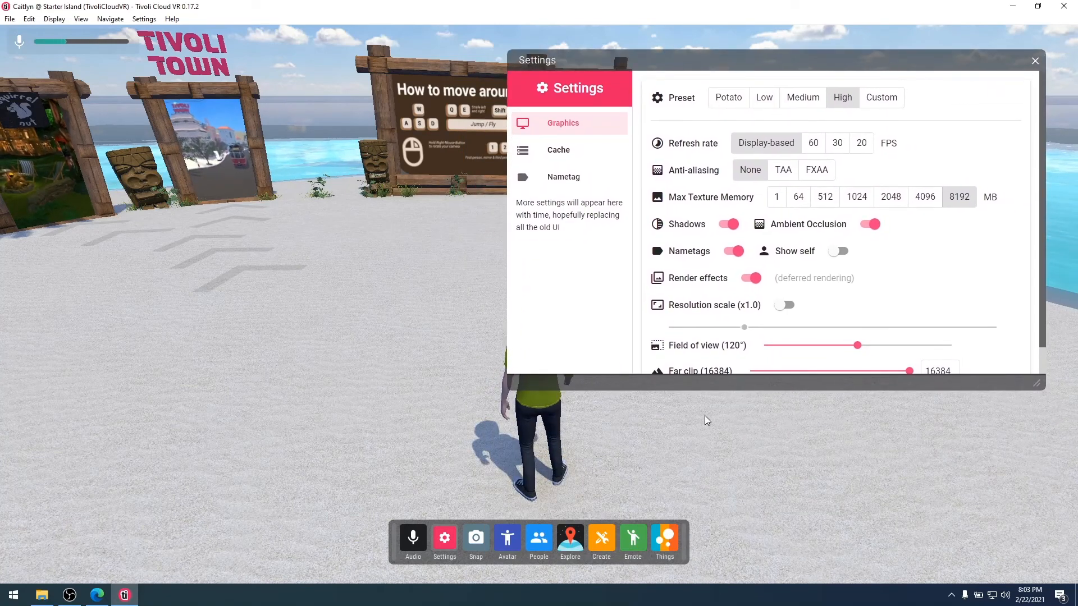
left_click_drag(705, 420, 462, 416)
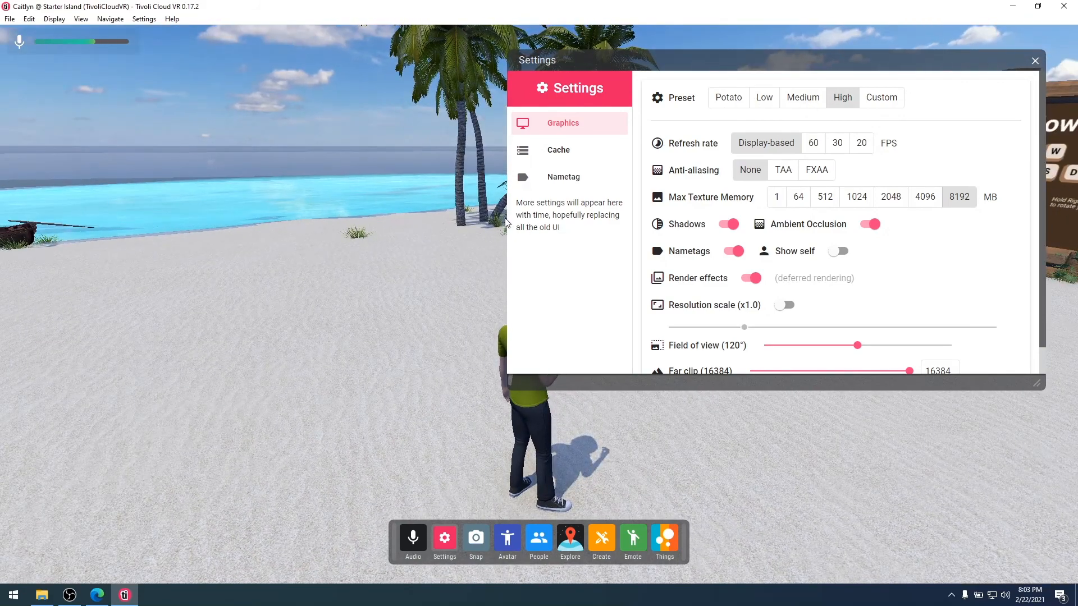
left_click_drag(781, 72, 315, 54)
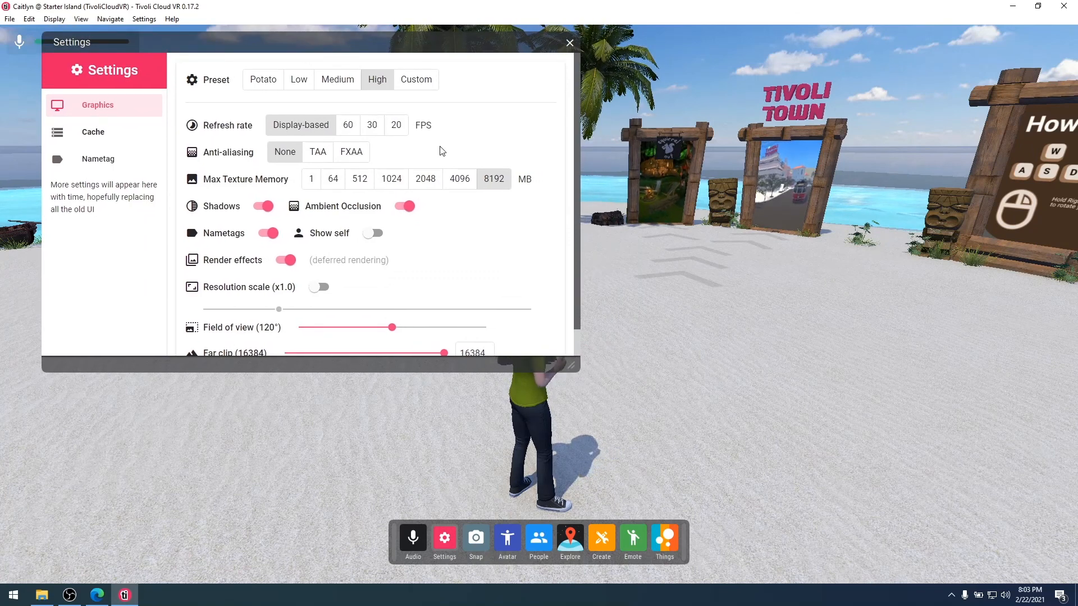
left_click(337, 85)
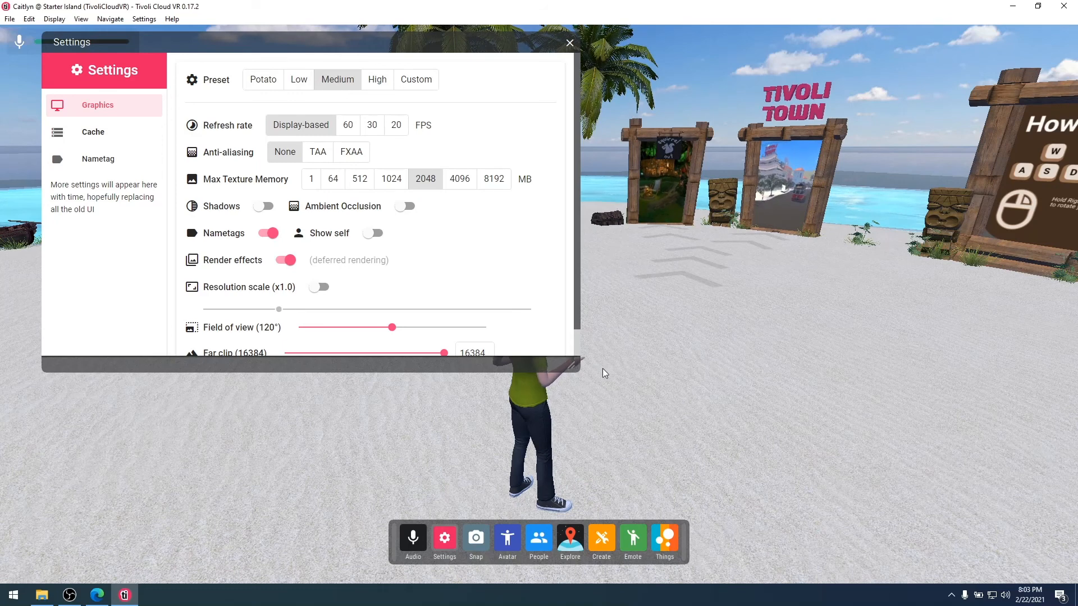
left_click(298, 85)
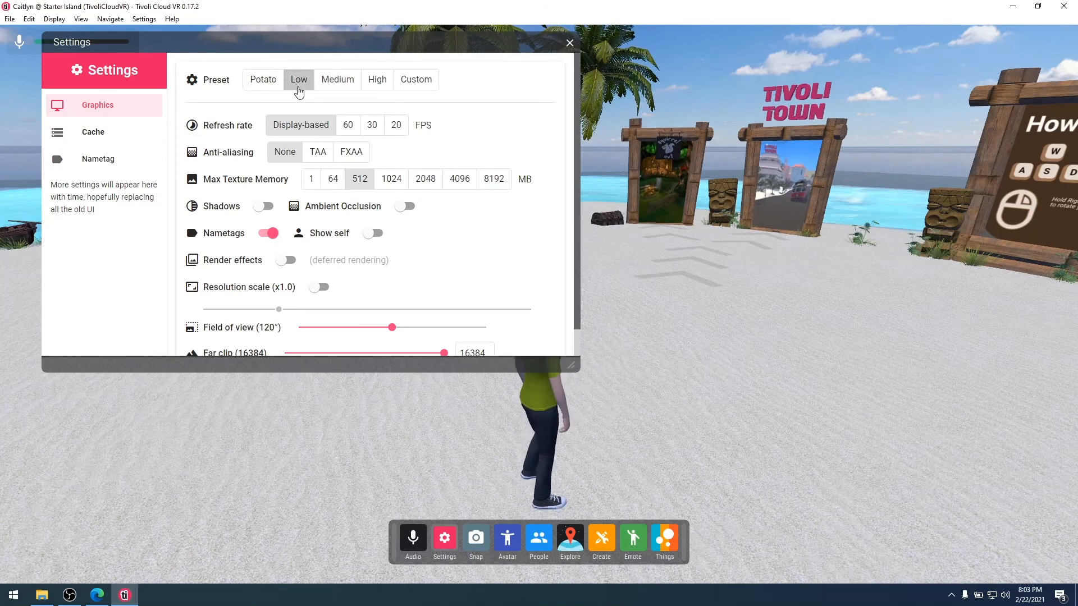
left_click(263, 82)
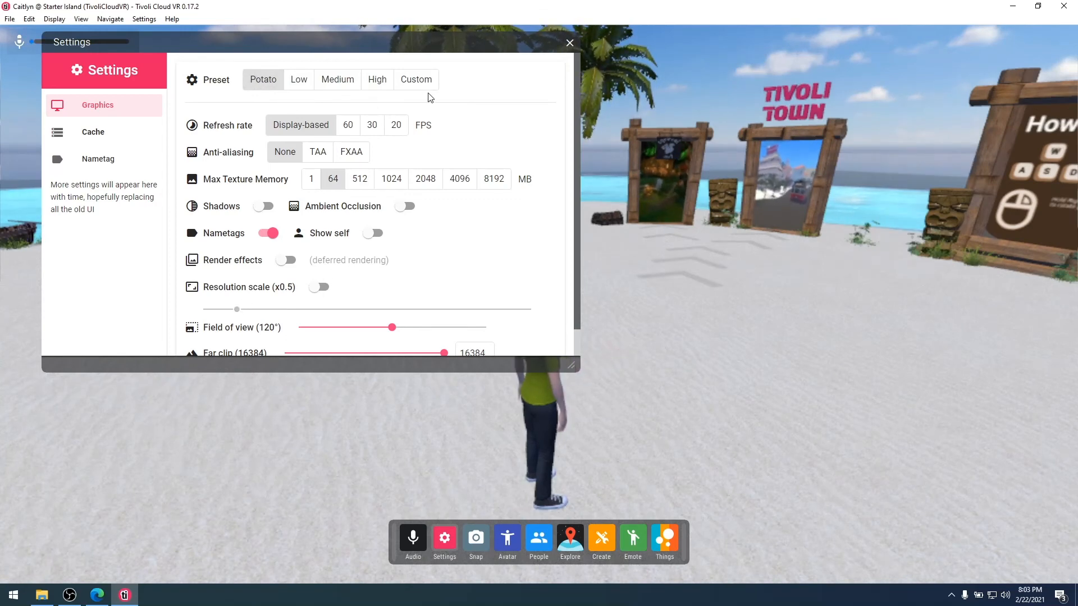
left_click(379, 85)
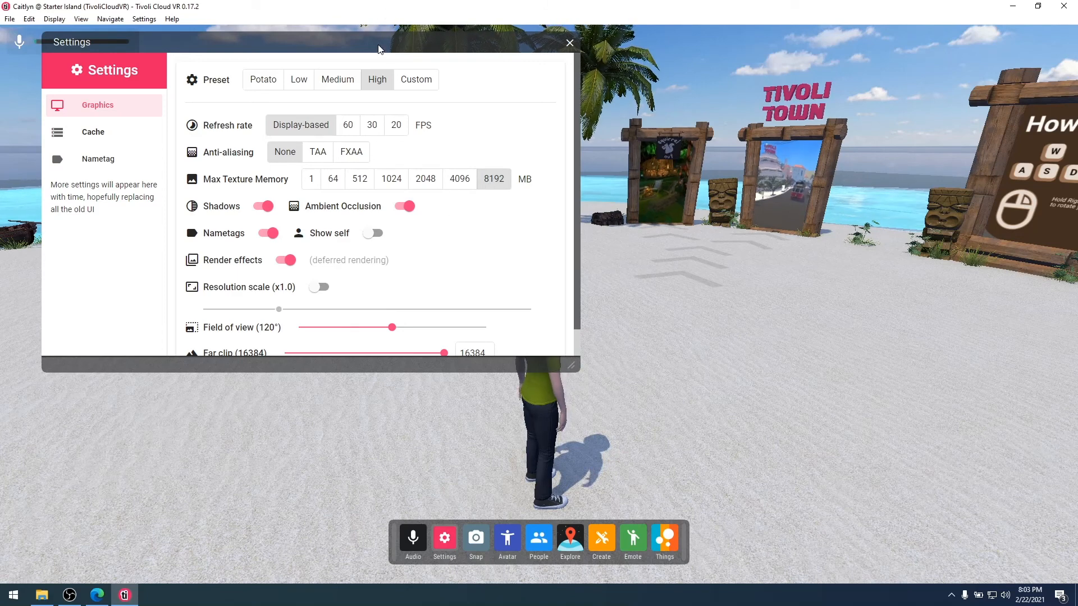
left_click_drag(379, 49, 973, 73)
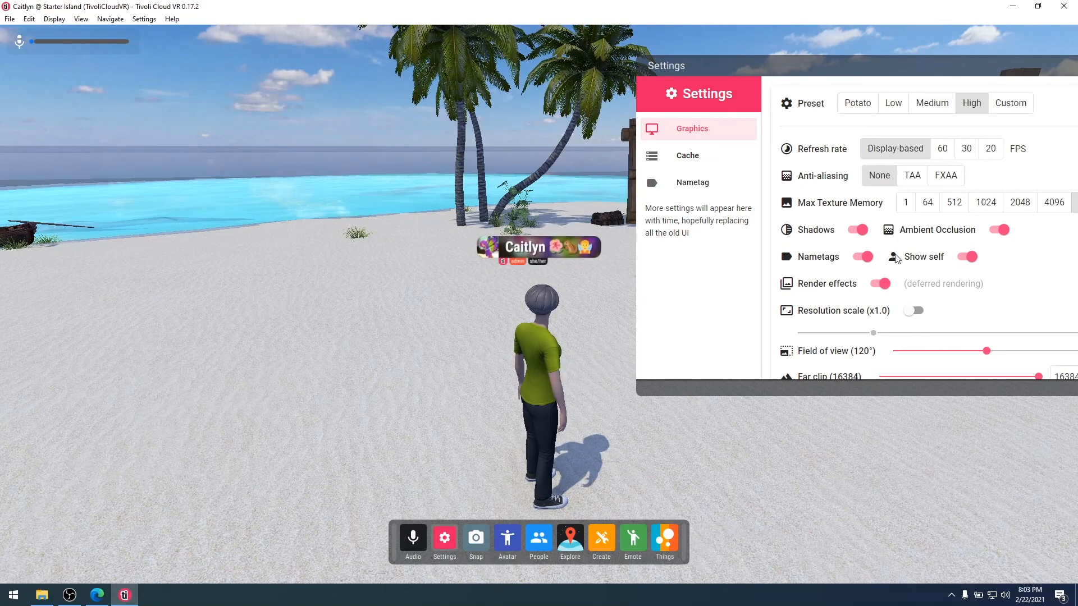
scroll(534, 312, "up", 3)
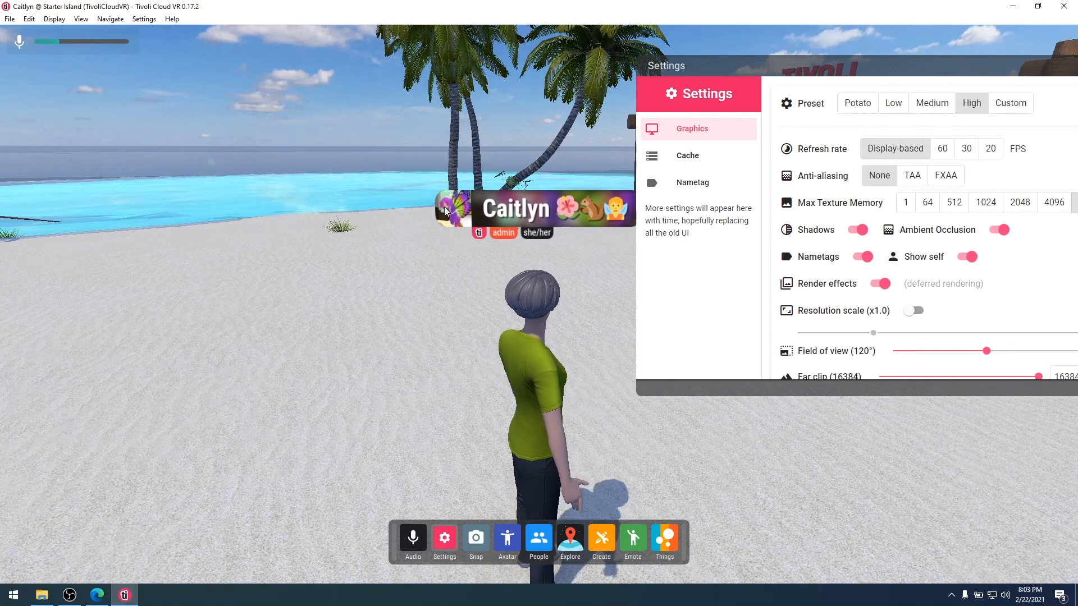
Open the Nametag page, leaving the pronoun as She/Her and the display name unchanged.
left_click(699, 180)
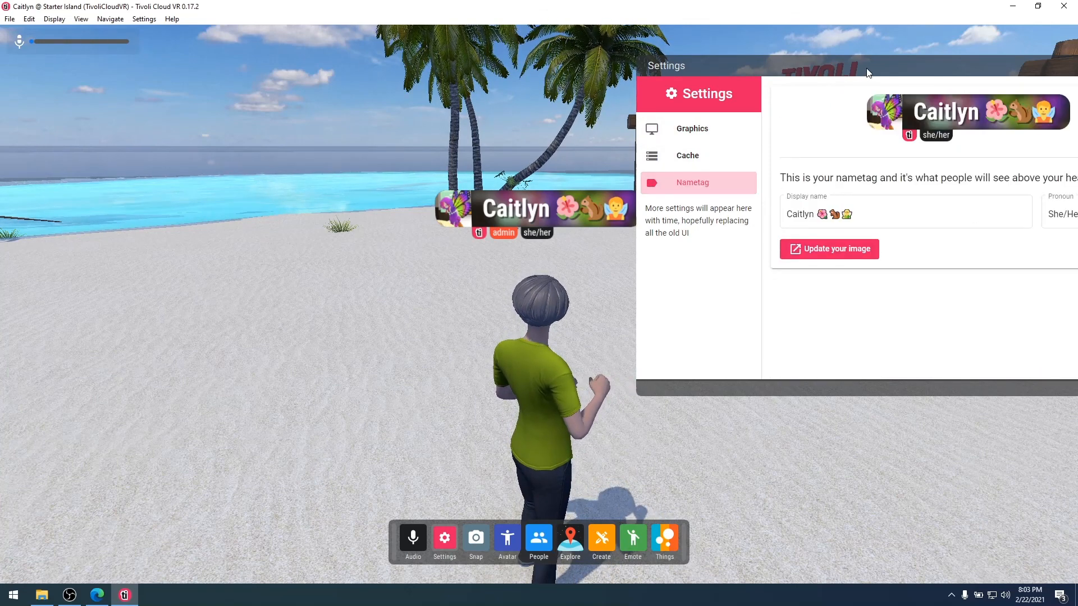
left_click_drag(868, 68, 492, 62)
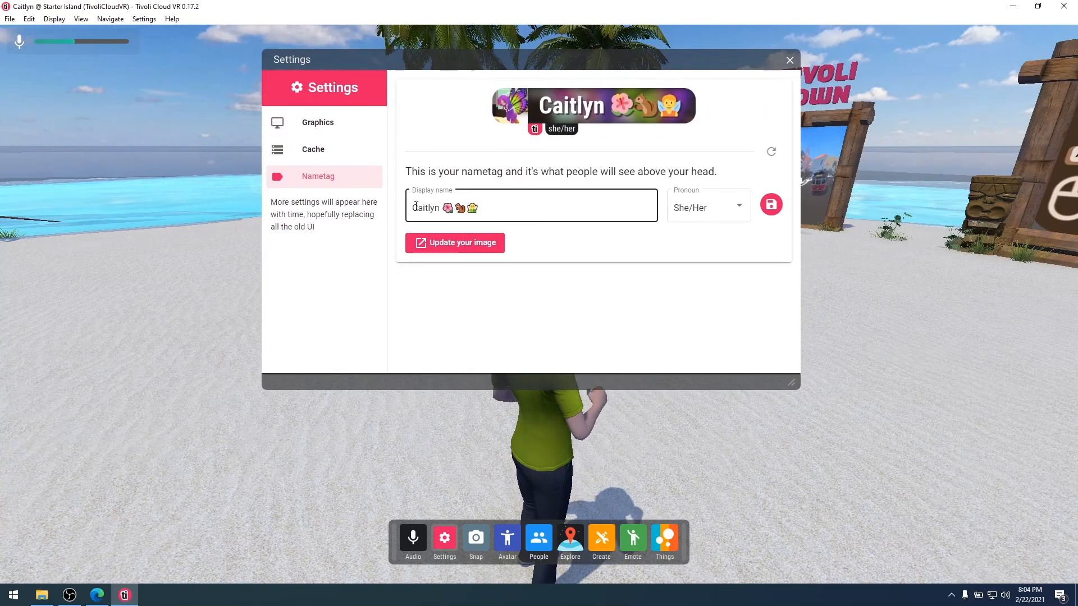
left_click(727, 208)
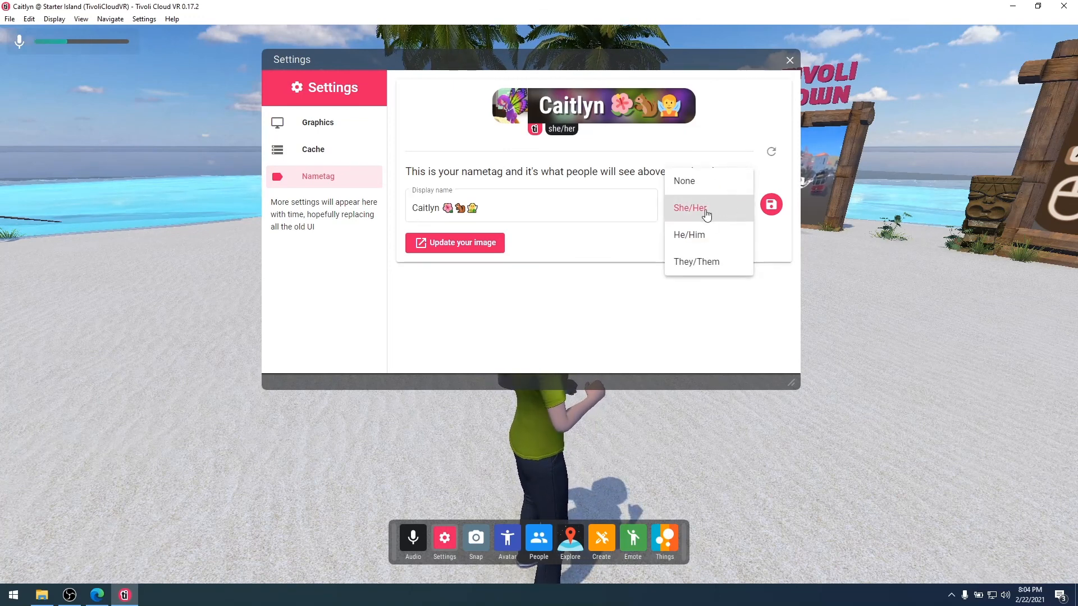
left_click(511, 316)
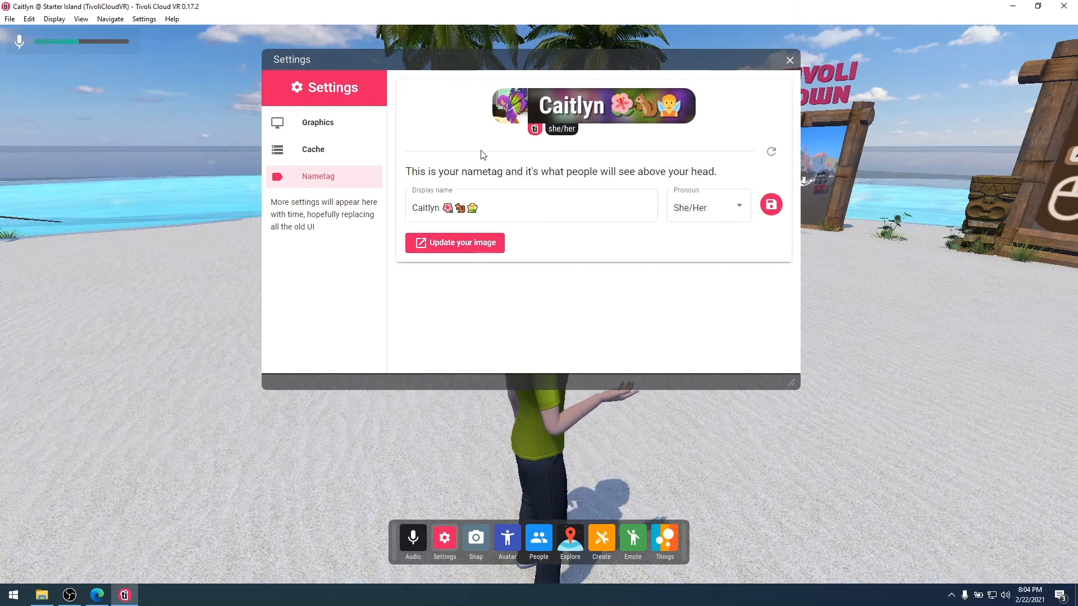
left_click(474, 208)
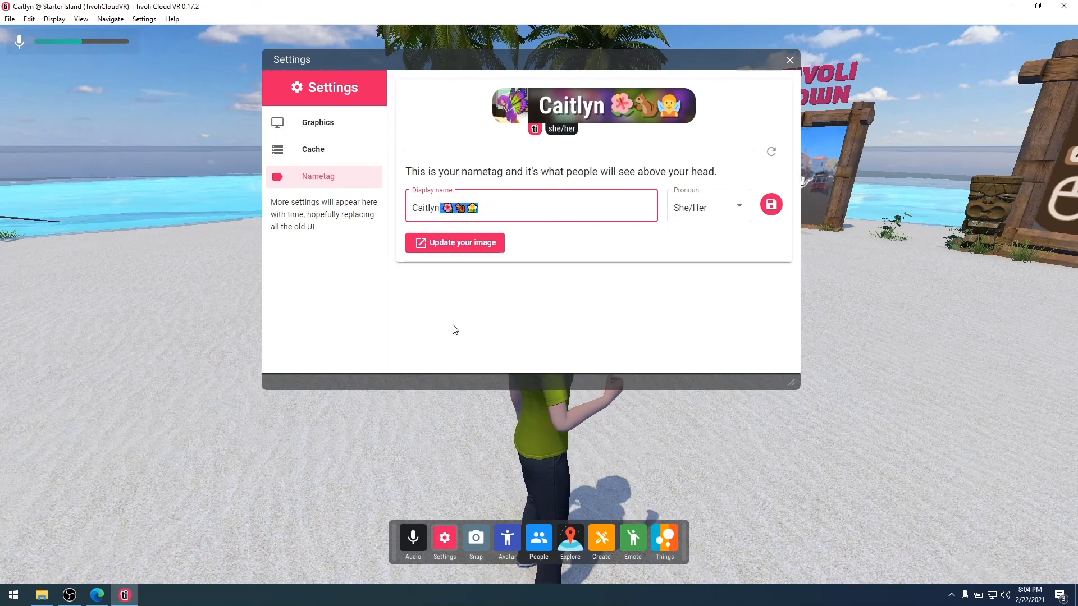
left_click(465, 331)
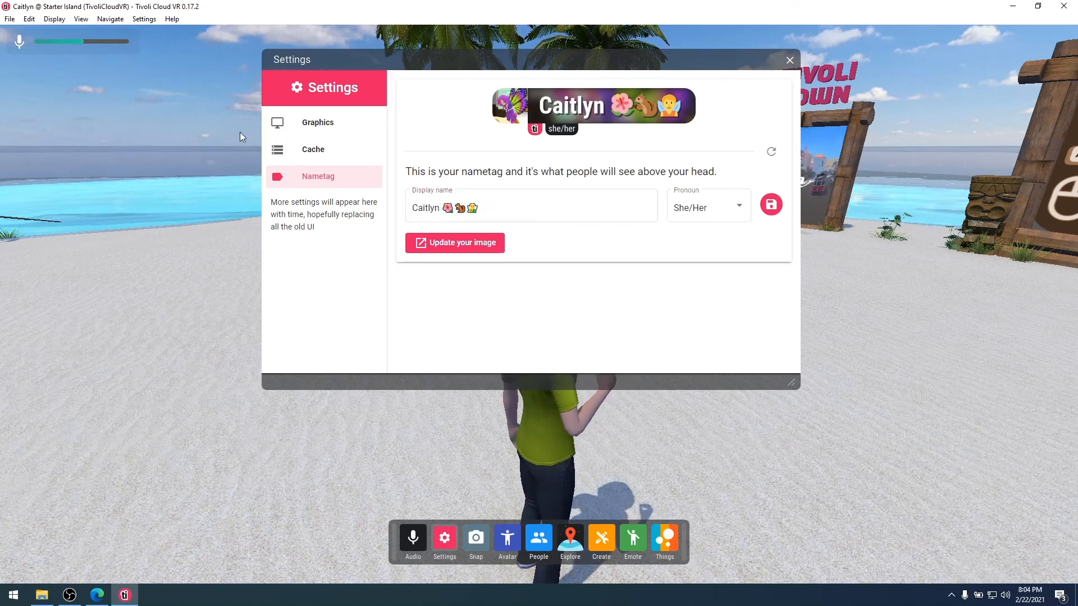
left_click(313, 149)
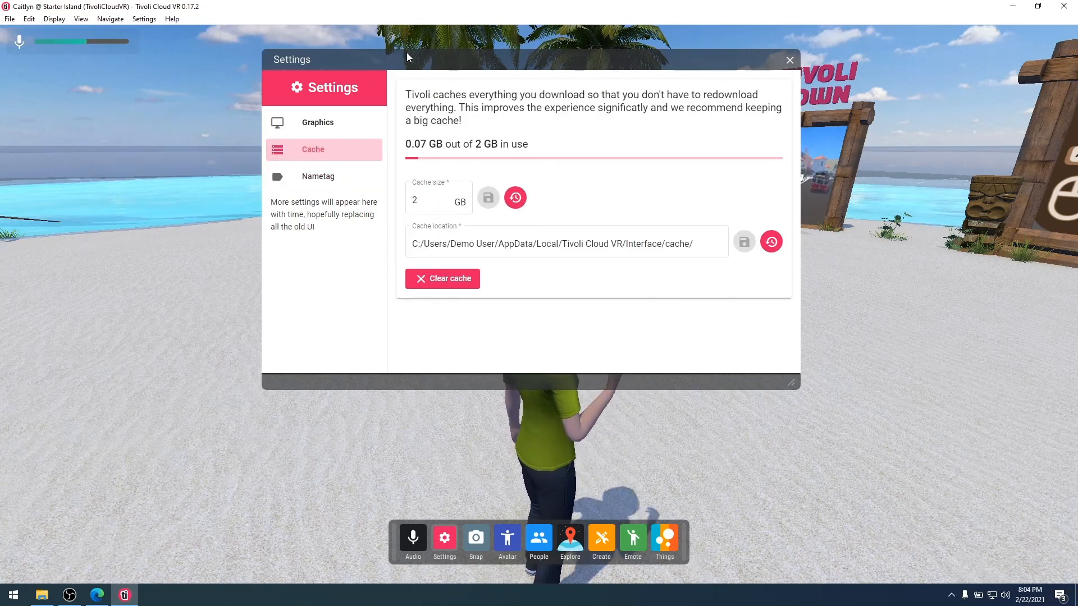
Change the cache size limit from 2 GB to 10 GB and save it.
left_click_drag(407, 54, 836, 86)
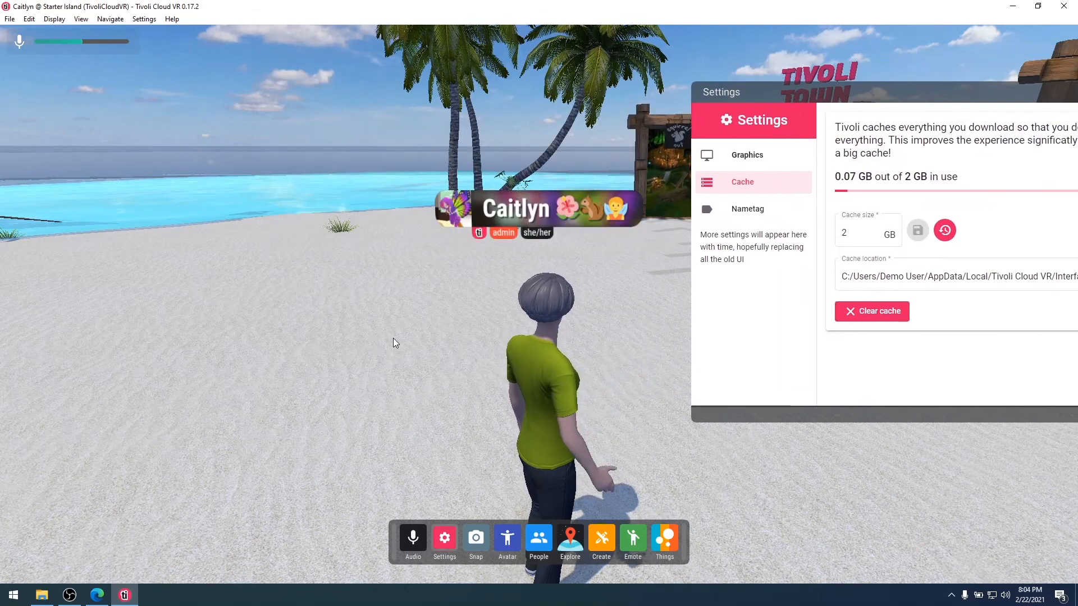
key("d")
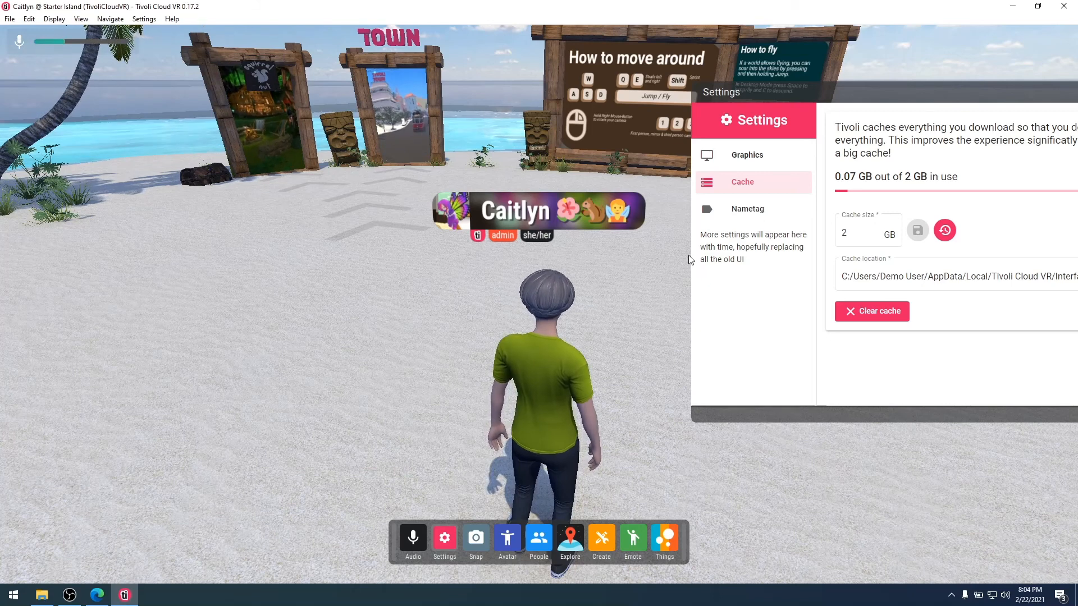
left_click_drag(897, 96, 689, 93)
double_click(638, 229)
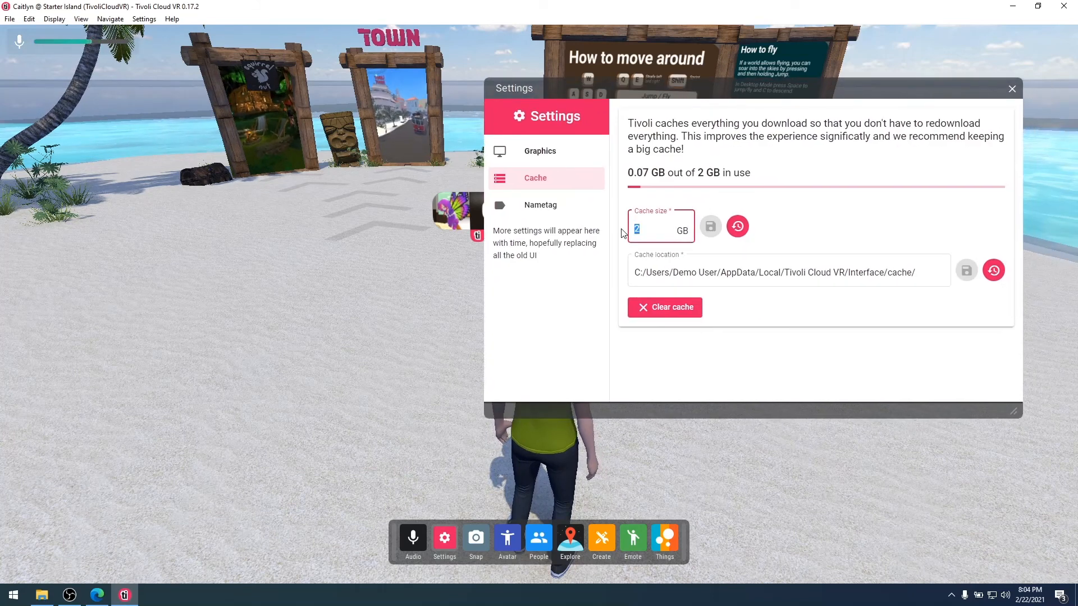
type("10")
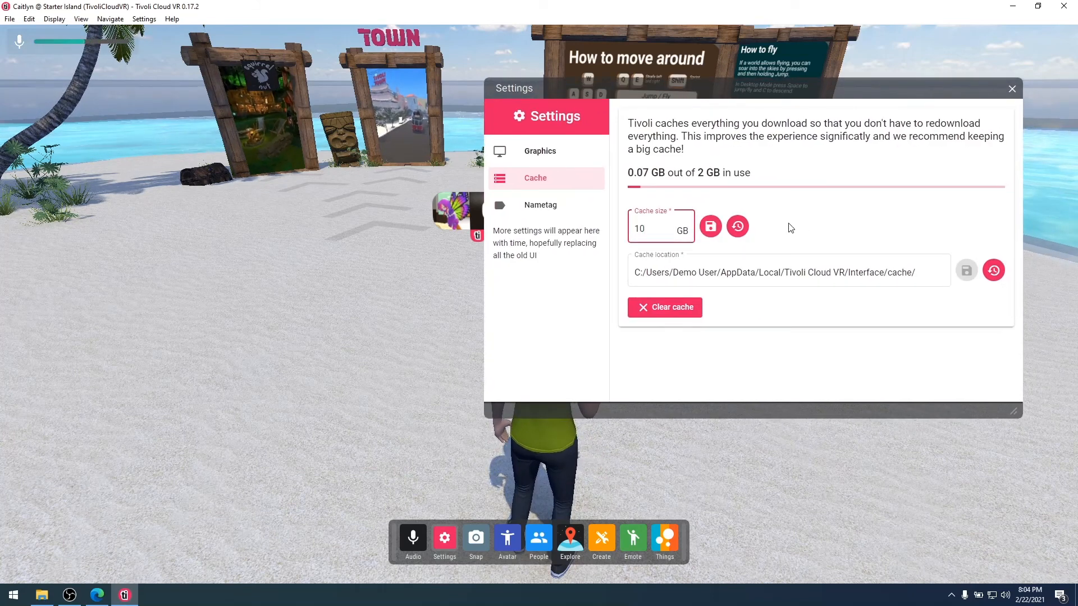
left_click(710, 226)
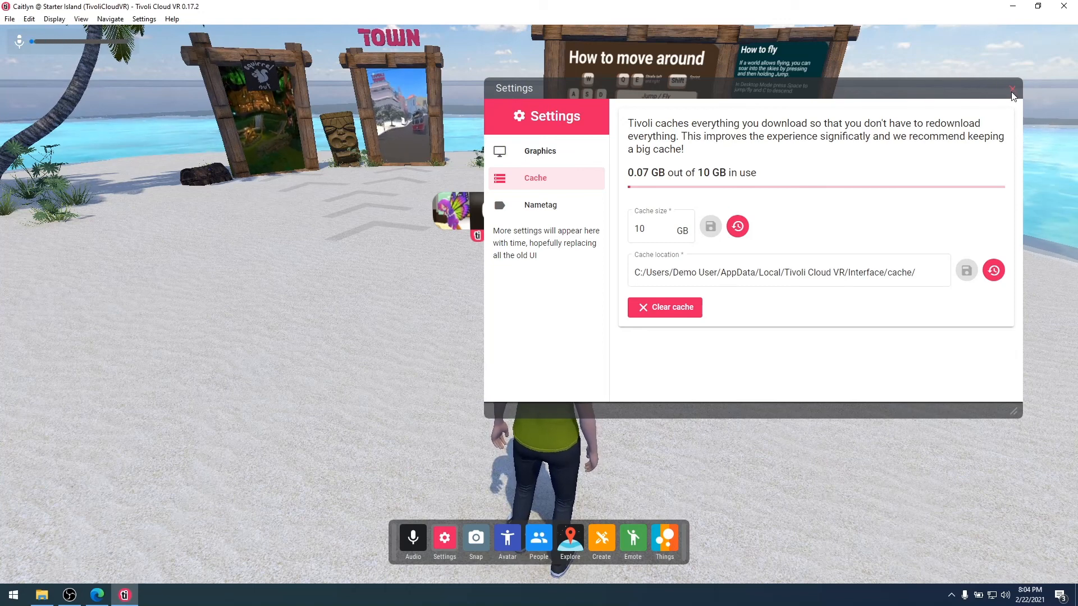
Review the Graphics settings page, then close the Settings window.
left_click(540, 158)
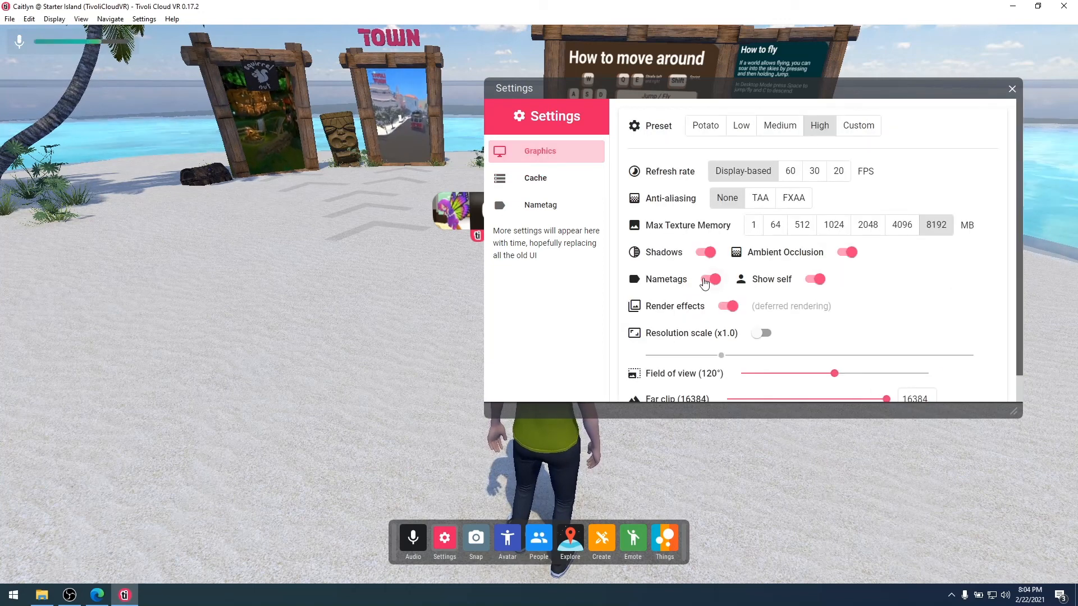
scroll(874, 324, "down", 1)
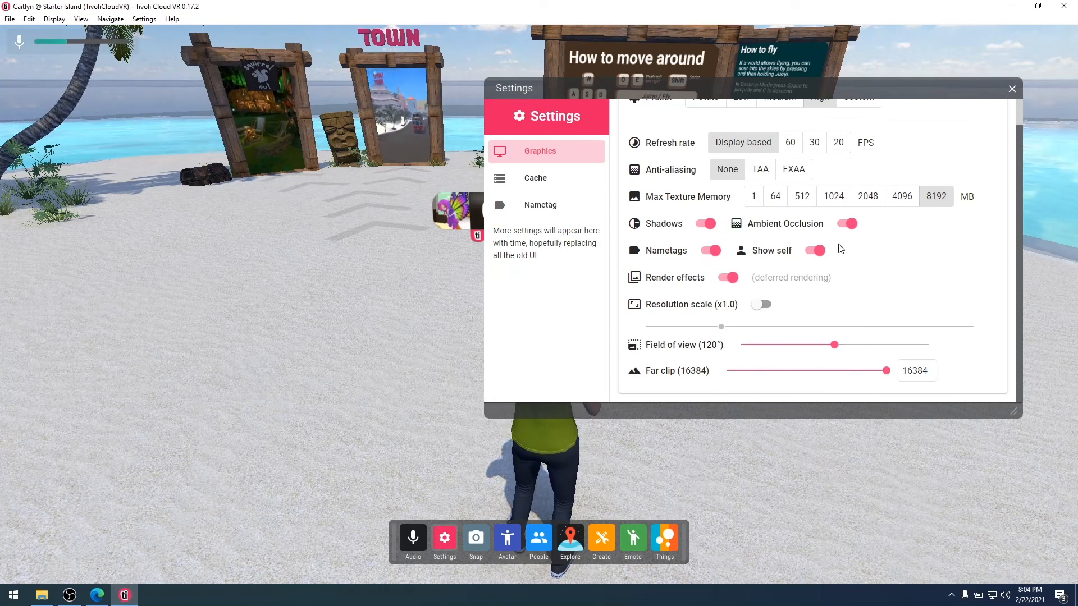
scroll(841, 249, "up", 1)
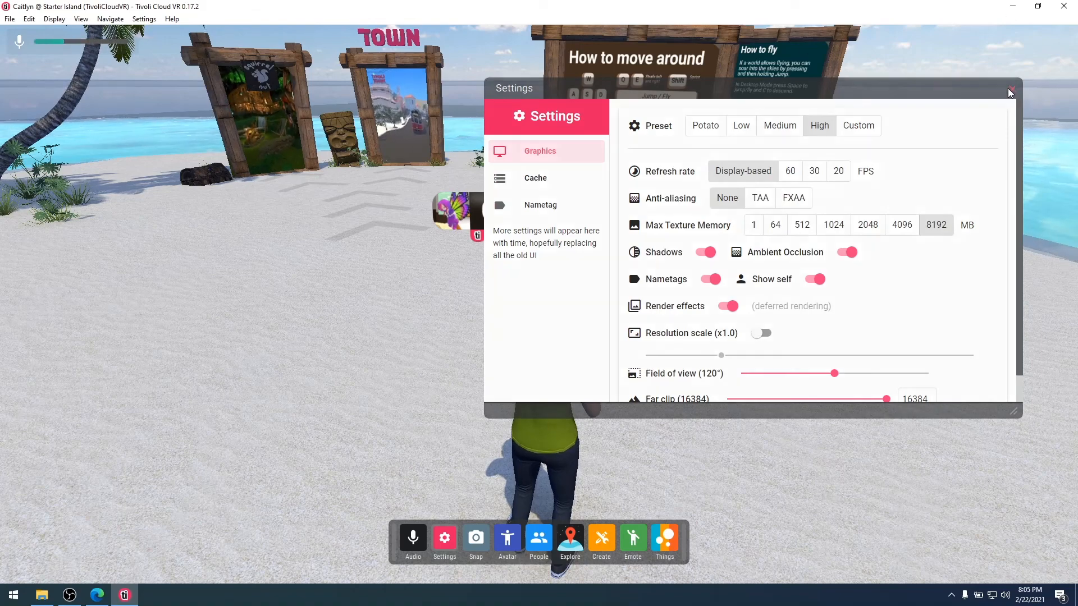
left_click(1012, 89)
Turn toward the palm trees, walk toward Tivoli Town, and open Explore.
key("a")
key("w")
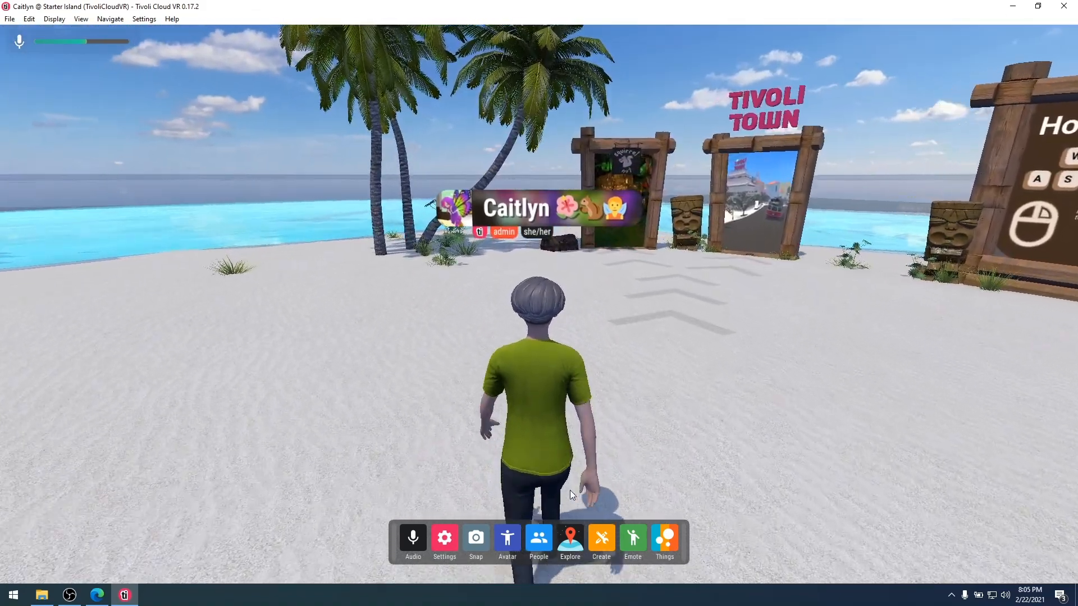
left_click(579, 549)
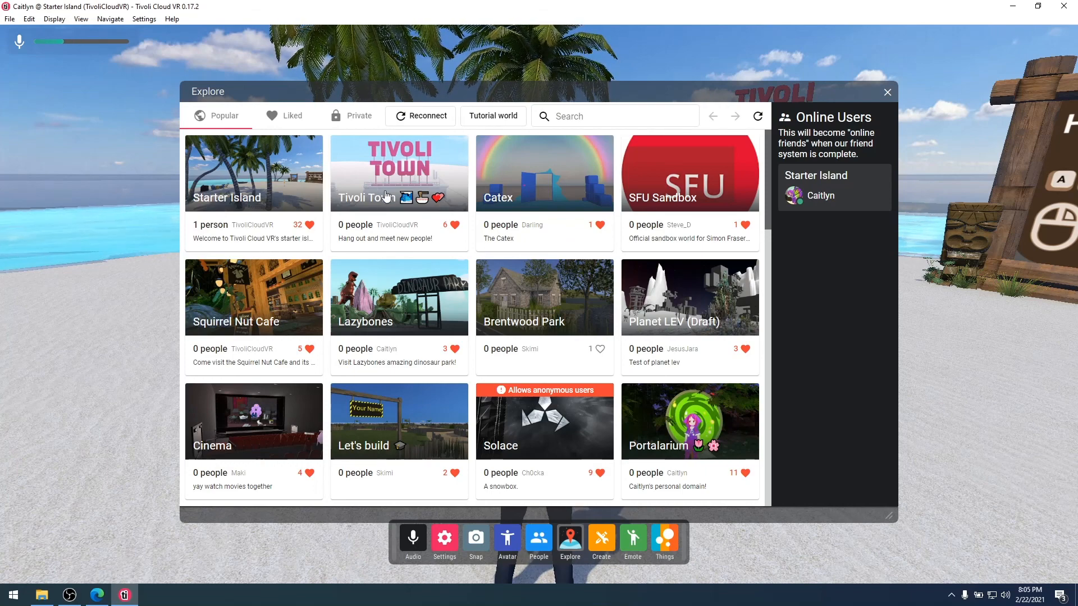
scroll(542, 280, "down", 9)
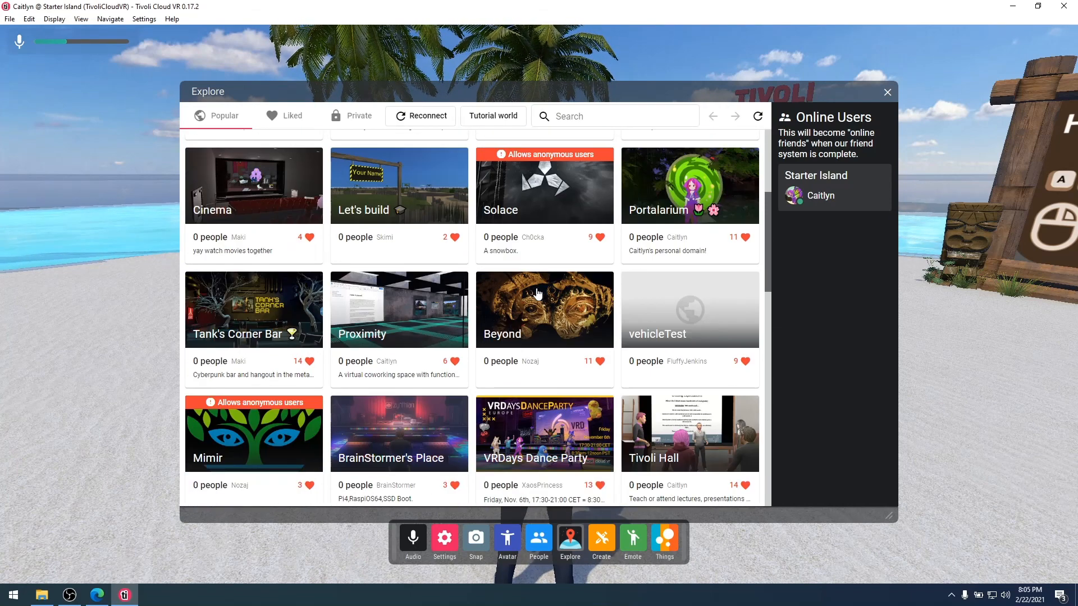
scroll(537, 289, "down", 1)
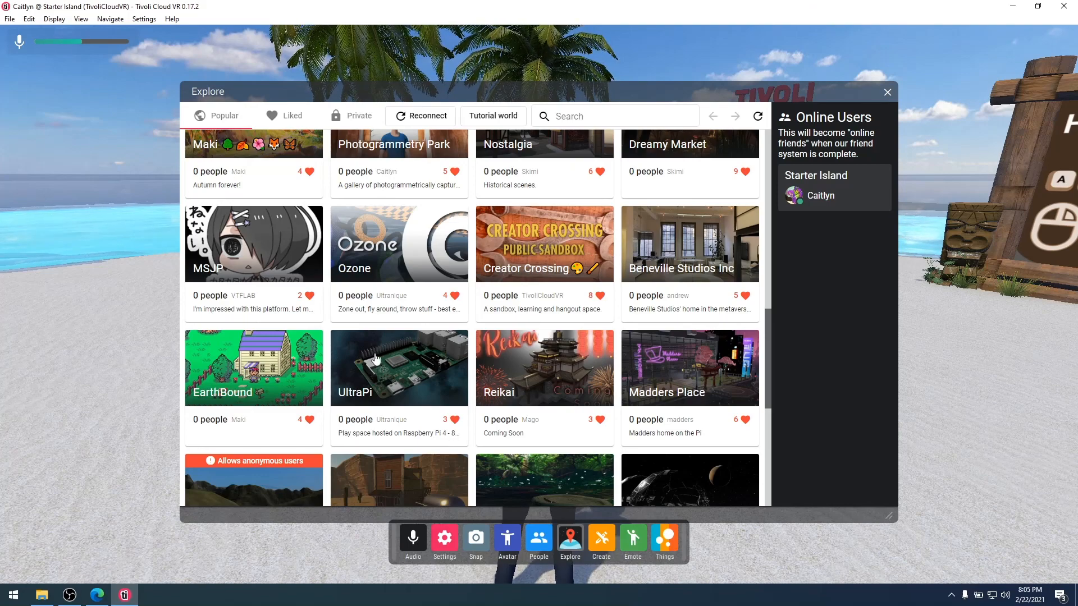
scroll(375, 359, "down", 5)
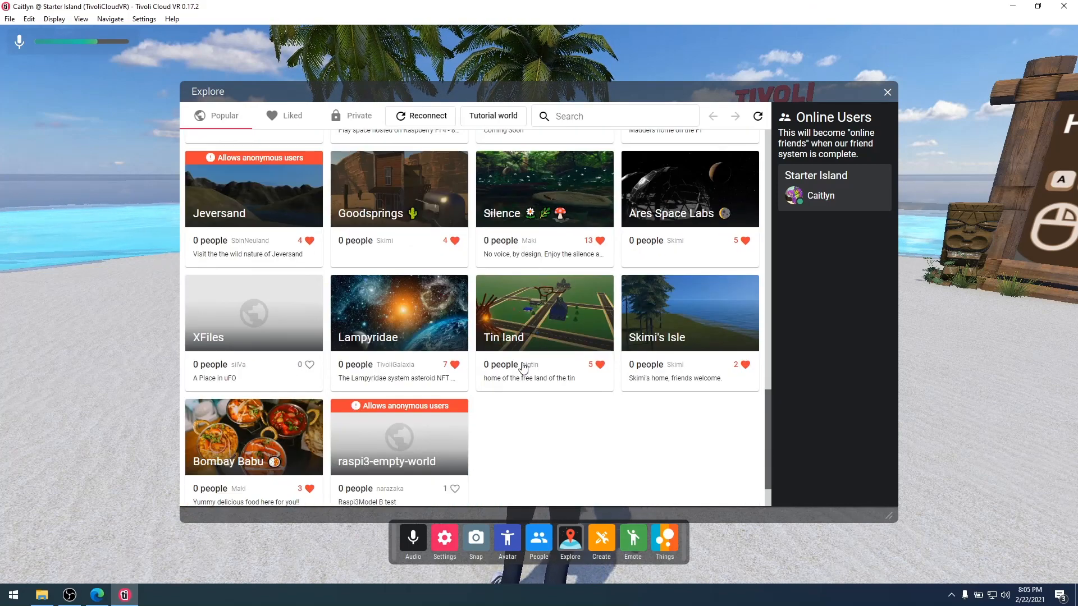
scroll(522, 368, "up", 7)
scroll(519, 372, "up", 5)
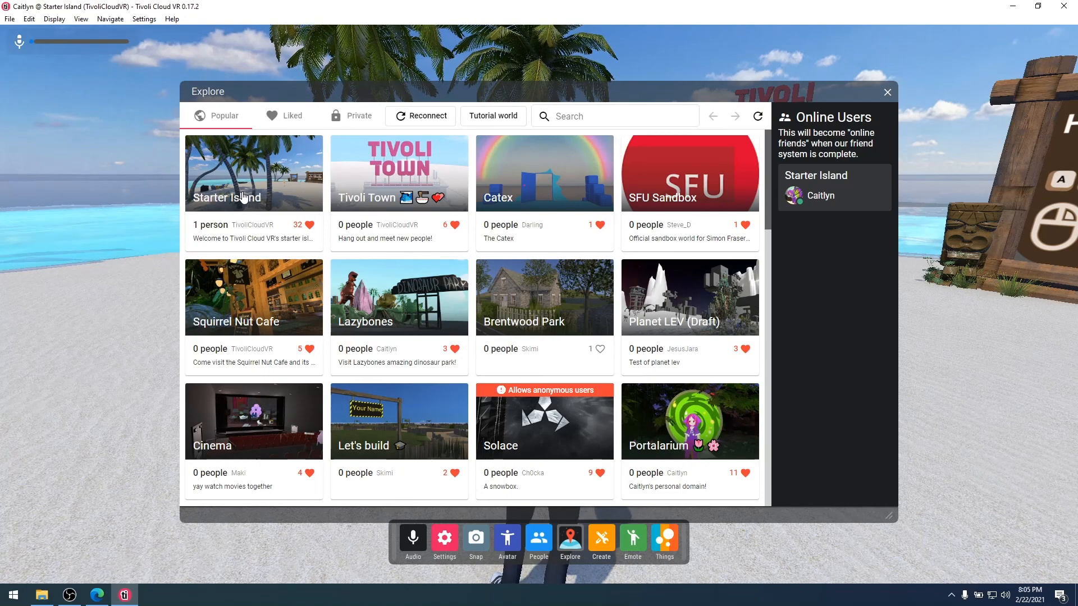
scroll(255, 188, "down", 6)
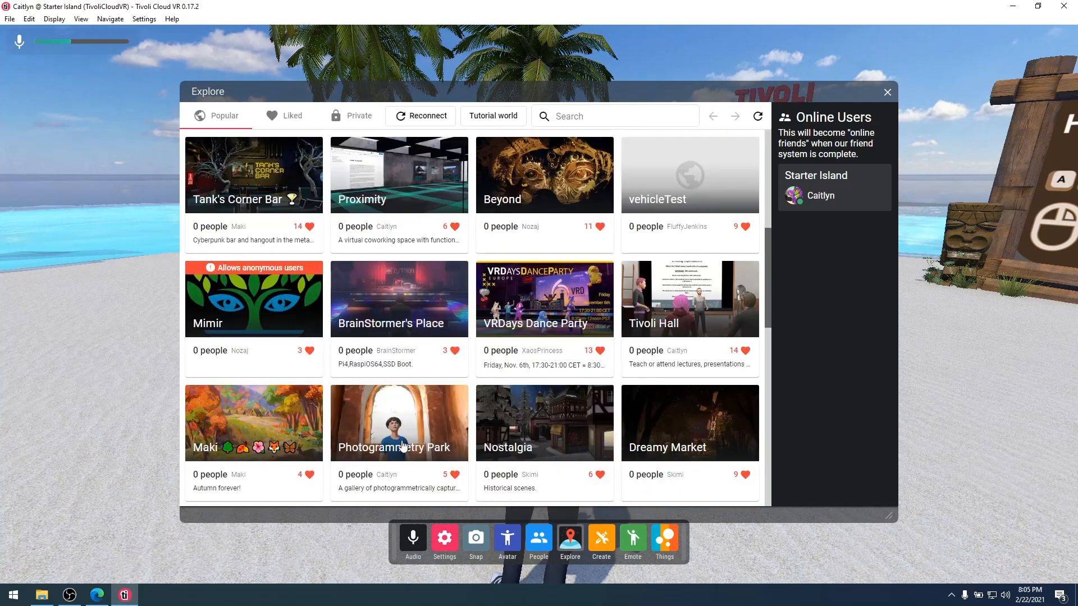
scroll(403, 446, "down", 3)
scroll(416, 356, "down", 2)
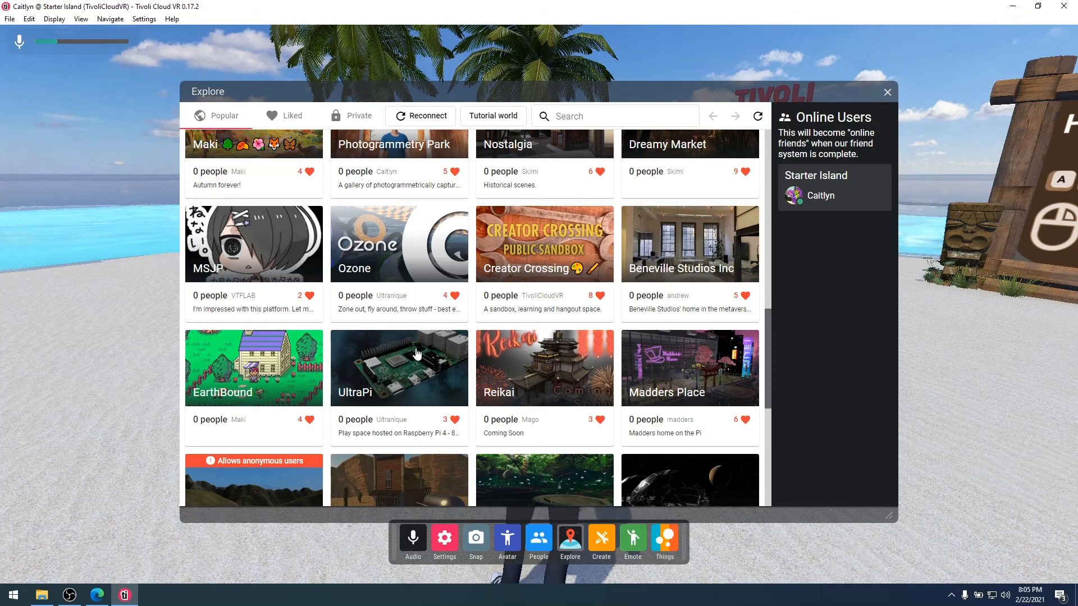
scroll(500, 360, "up", 7)
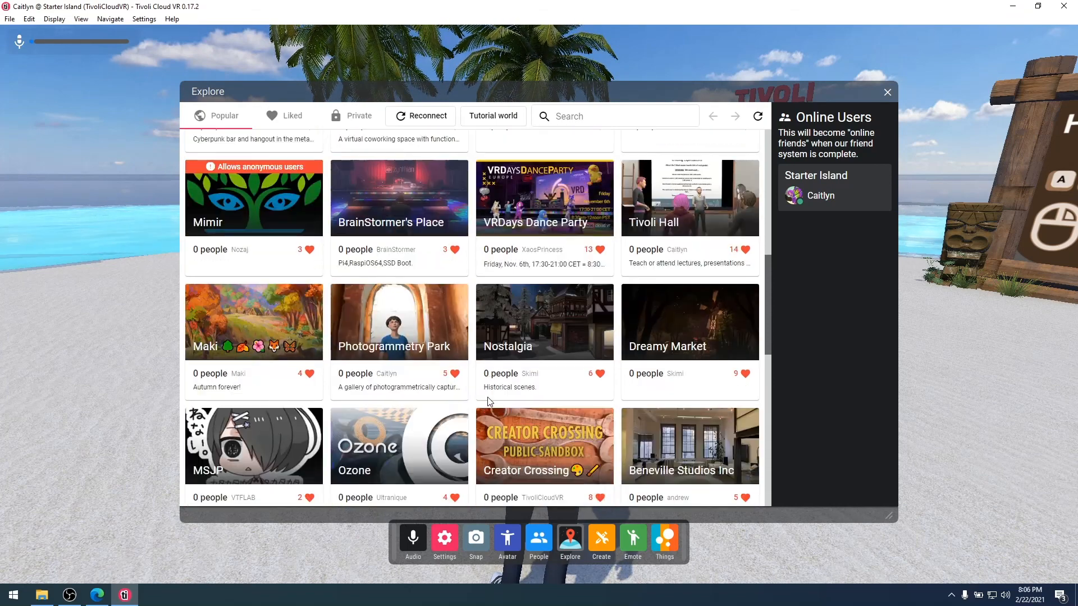
scroll(500, 360, "up", 4)
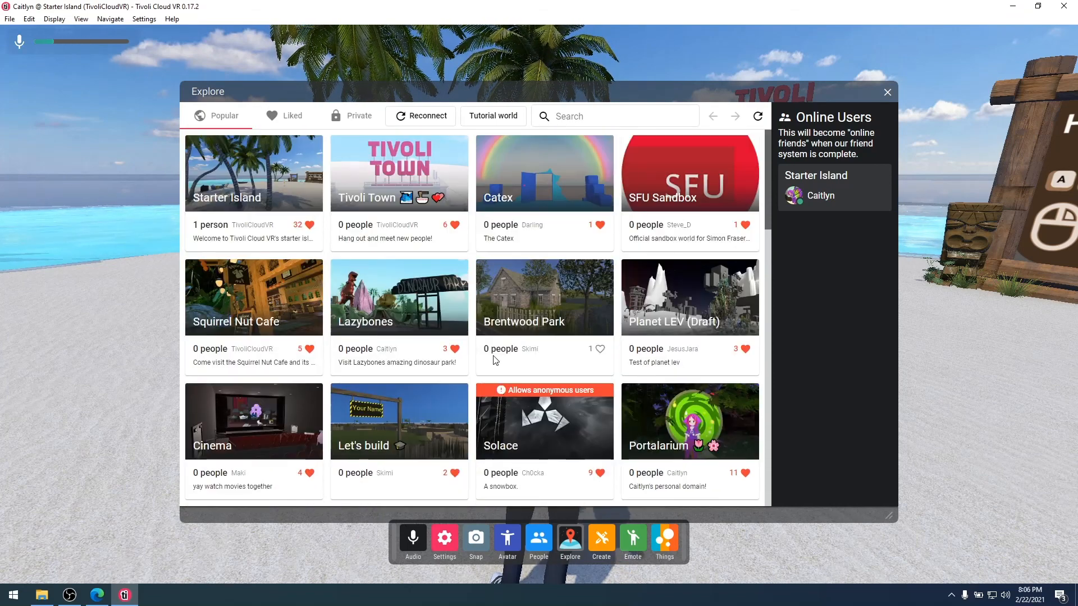